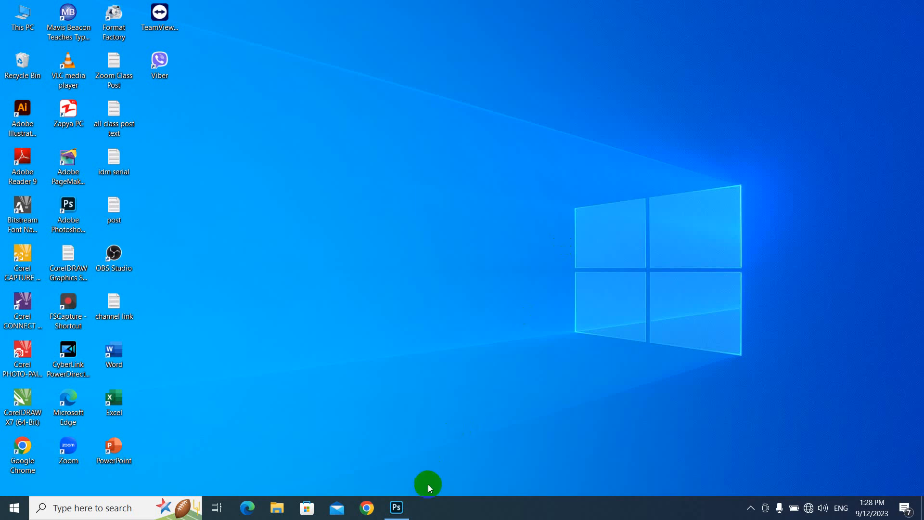
Step: Switch to Photoshop and start a new document with a width and height of 2 inches
left_click(402, 508)
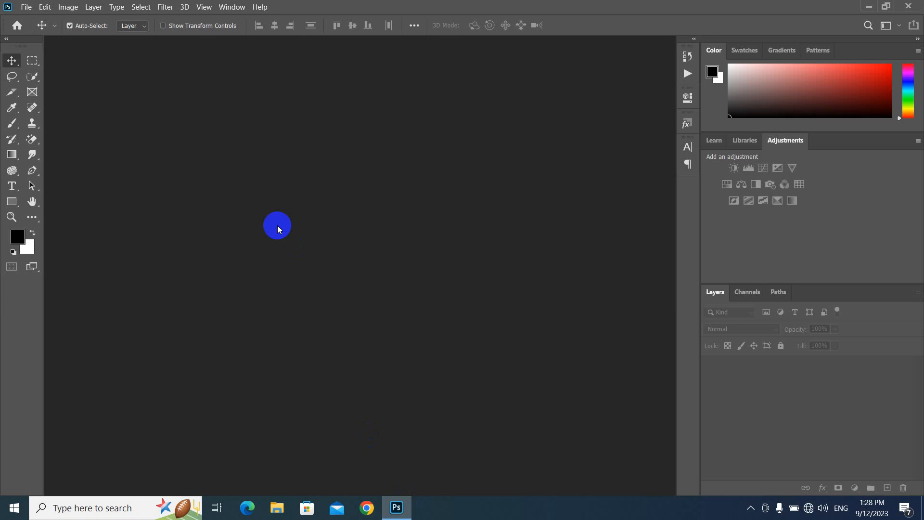
left_click(25, 6)
mouse_move(45, 7)
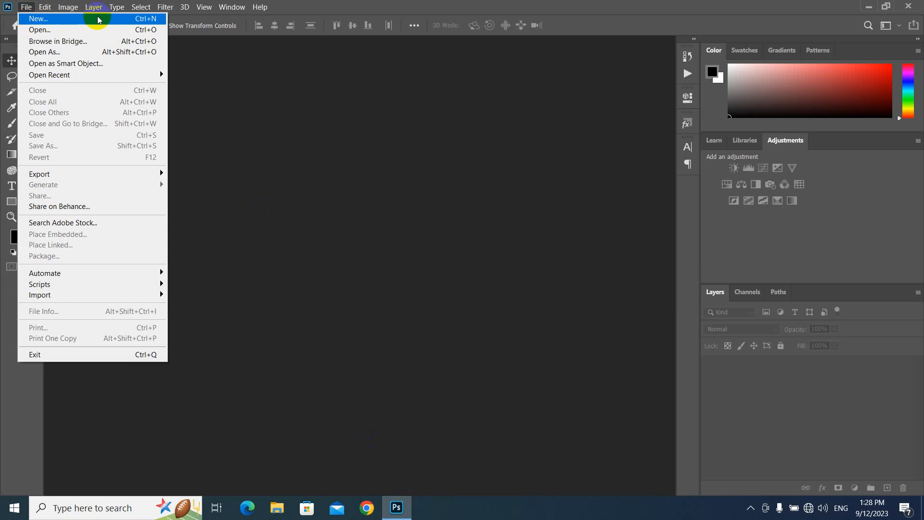
left_click(139, 20)
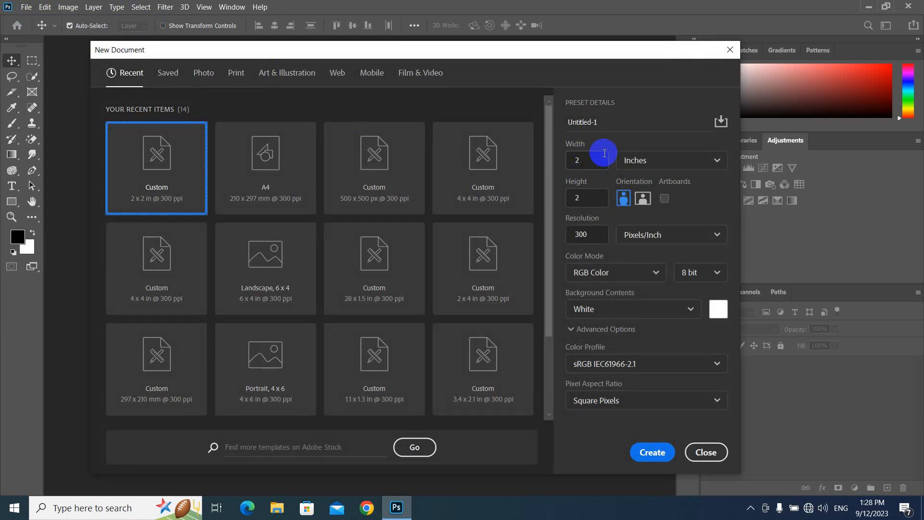
left_click_drag(590, 160, 554, 161)
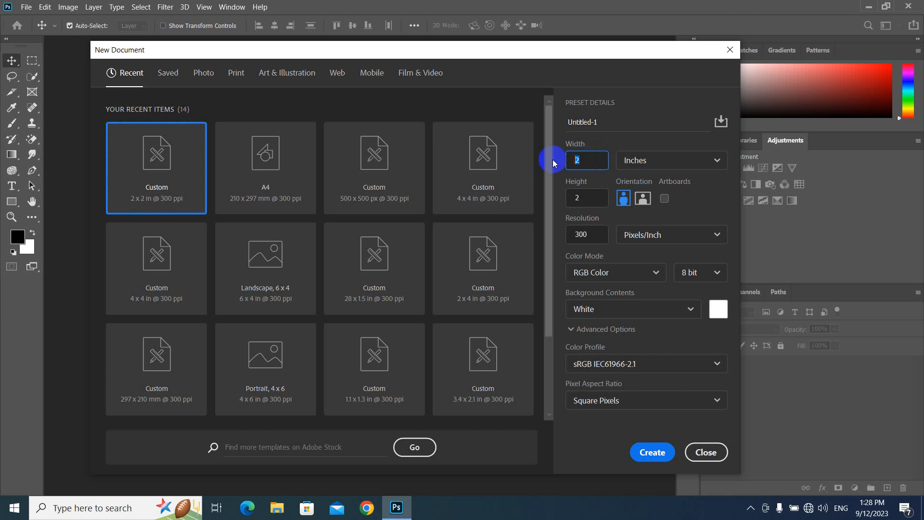
left_click_drag(583, 198, 558, 197)
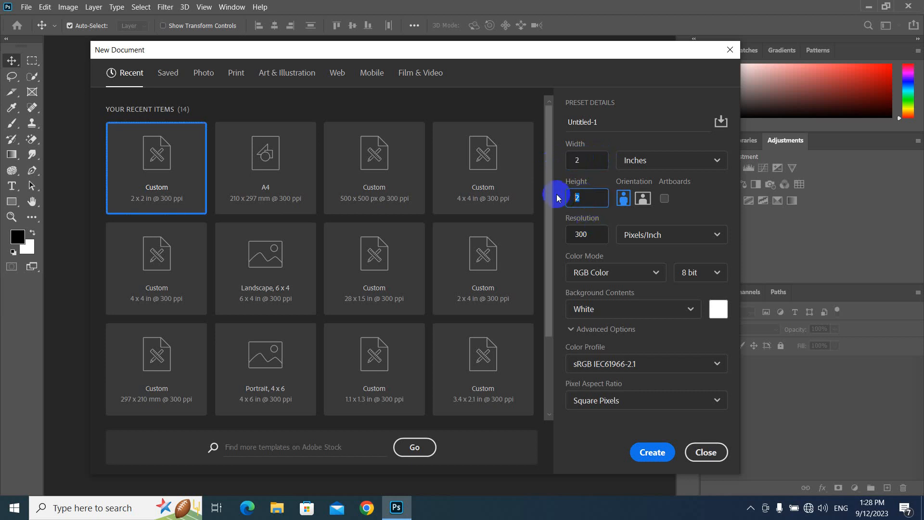
left_click(647, 161)
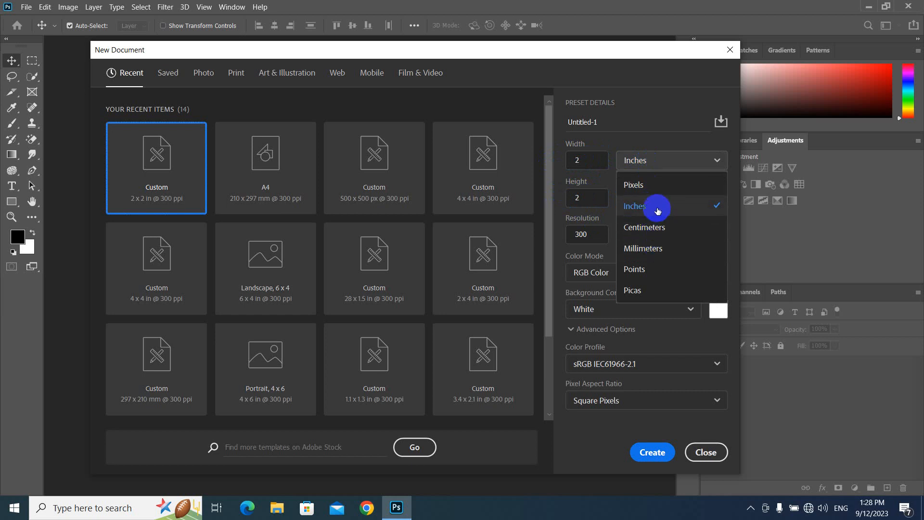
left_click(658, 211)
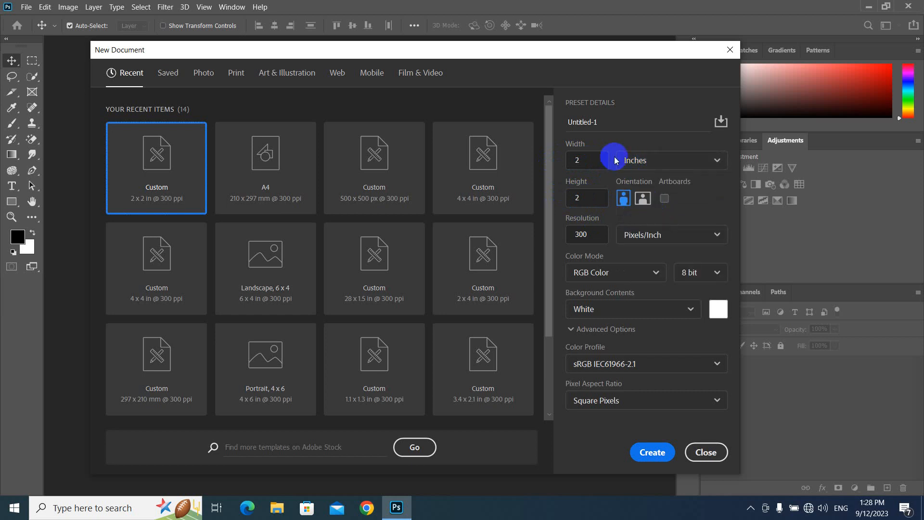
Step: Name the new document "fireworks" and create it at 300 pixels/inch in RGB Color with a white background
left_click_drag(608, 122, 547, 123)
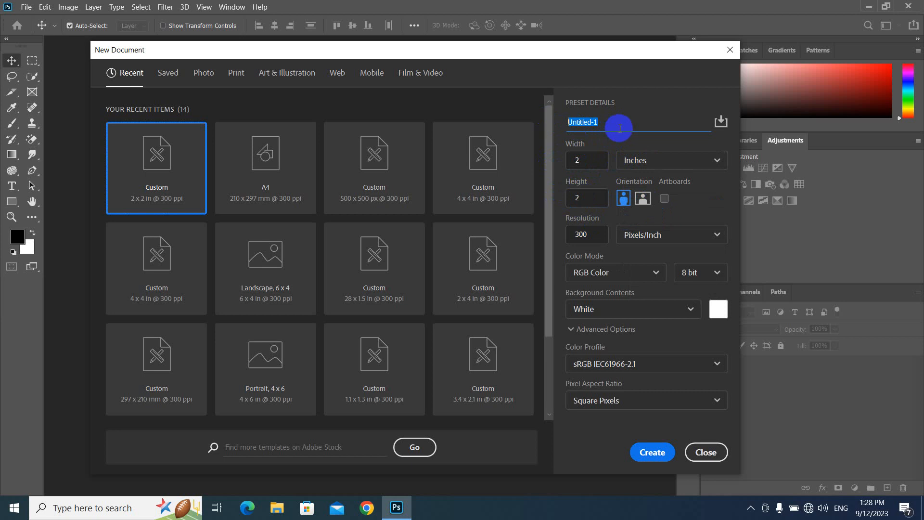
type("fr")
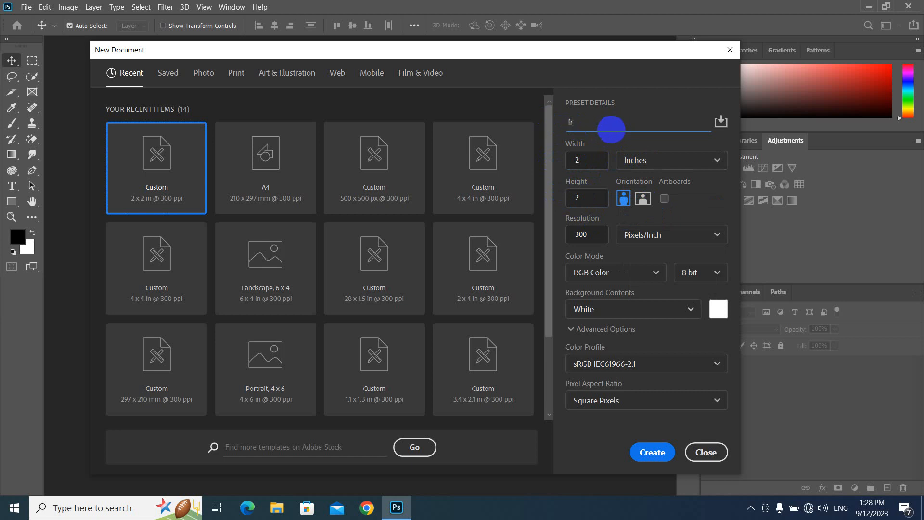
key("BackSpace")
type("ireword")
key("BackSpace")
type("ks")
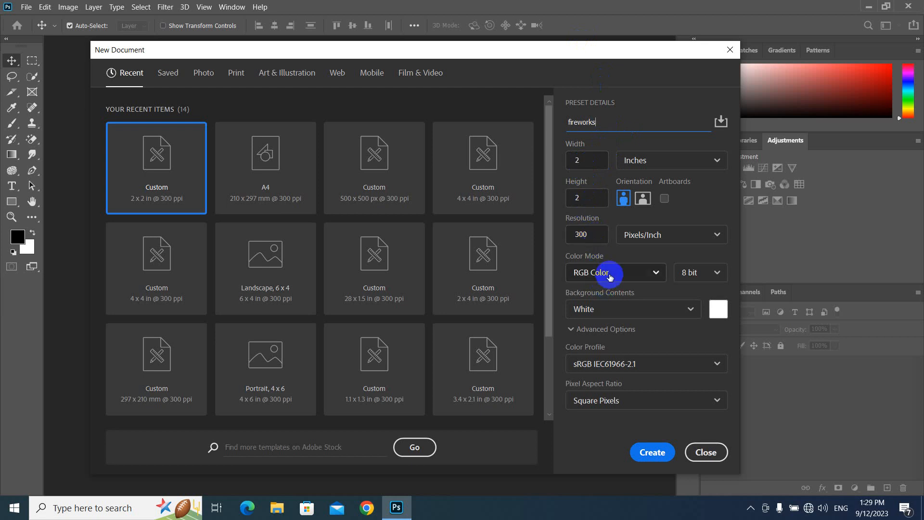
left_click(649, 454)
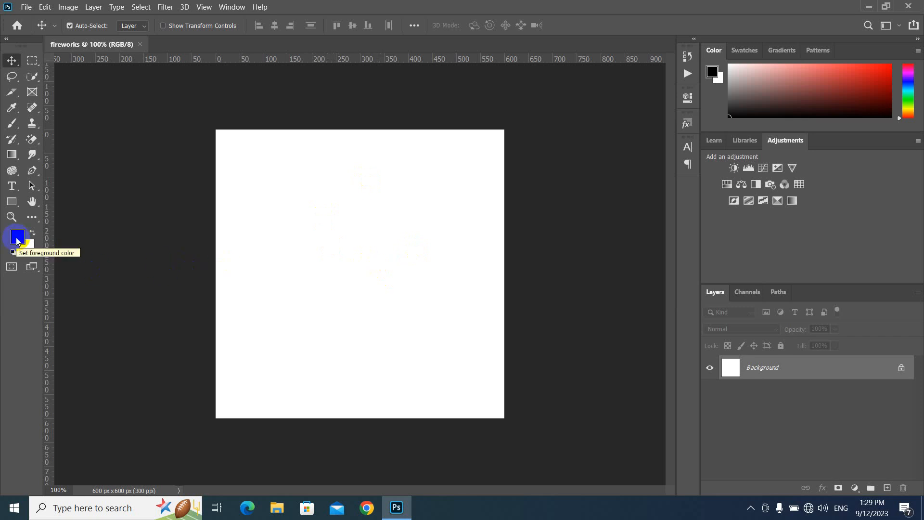
Step: Set the foreground color to black and fill the Background layer with it
left_click(17, 239)
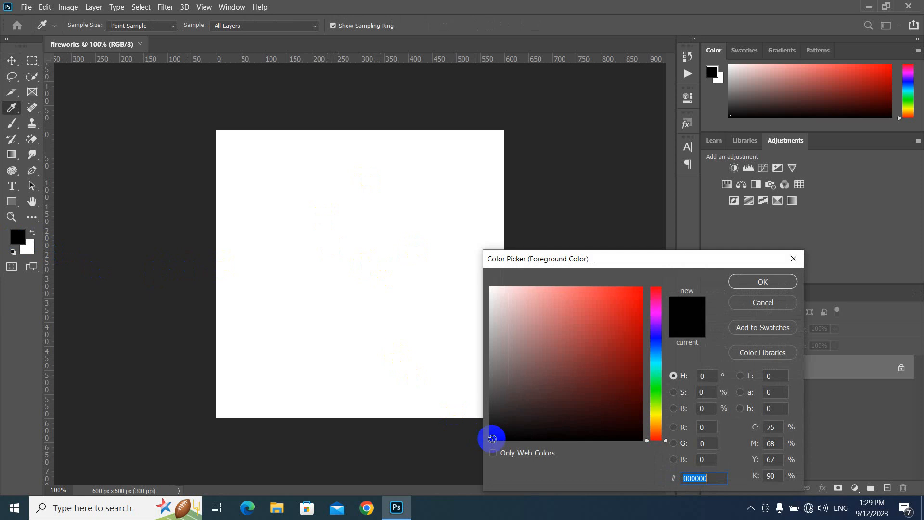
left_click(492, 439)
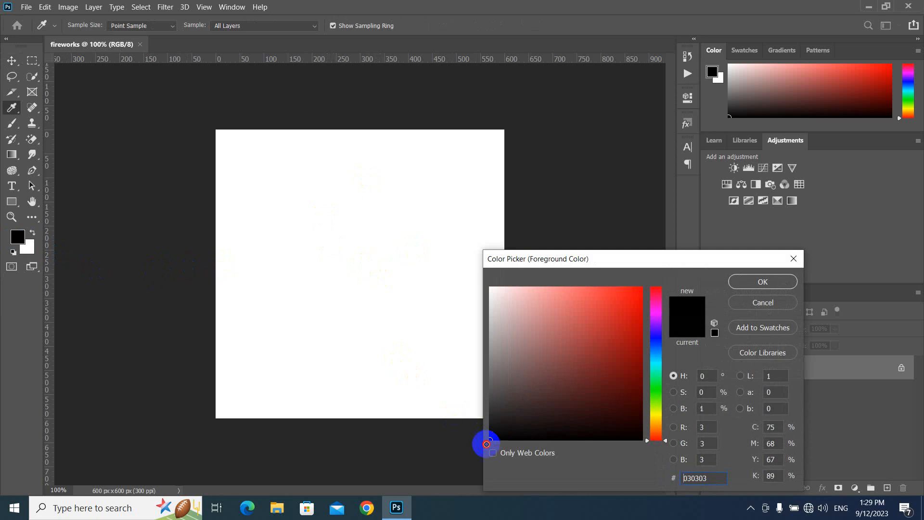
left_click(754, 283)
key("v")
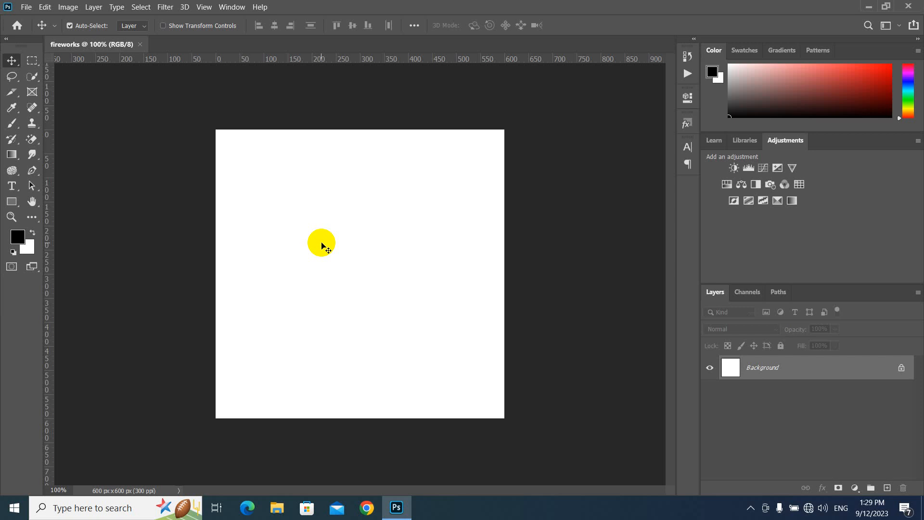
key("alt+BackSpace")
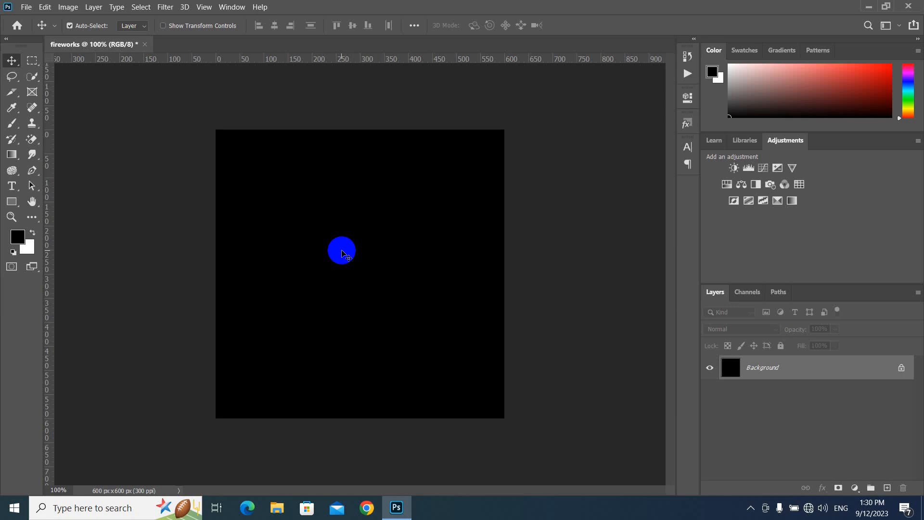
Step: Apply the Add Noise filter to the Background layer with 20% amount, Gaussian distribution and Monochromatic enabled
left_click(166, 7)
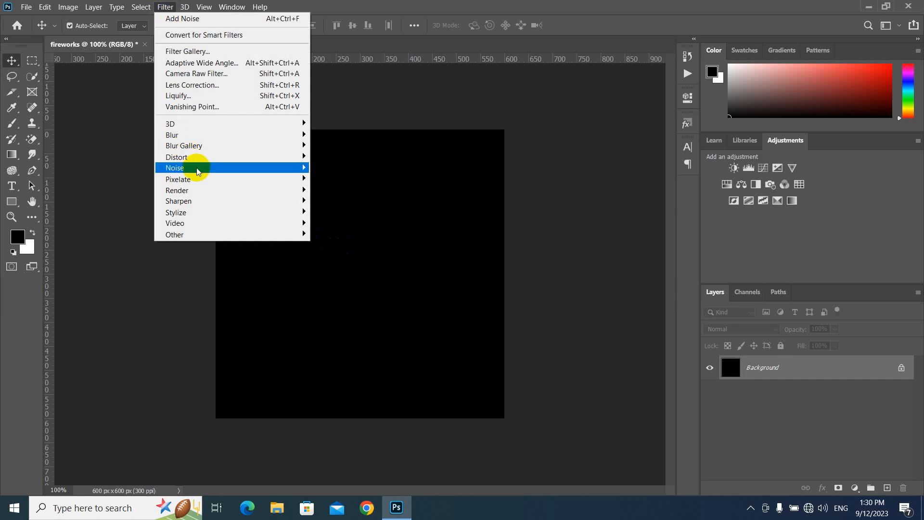
mouse_move(198, 171)
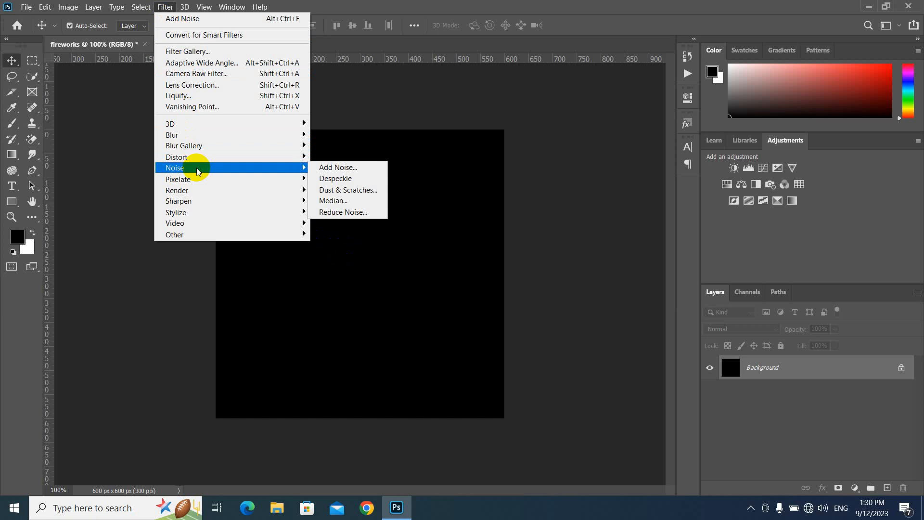
left_click(344, 168)
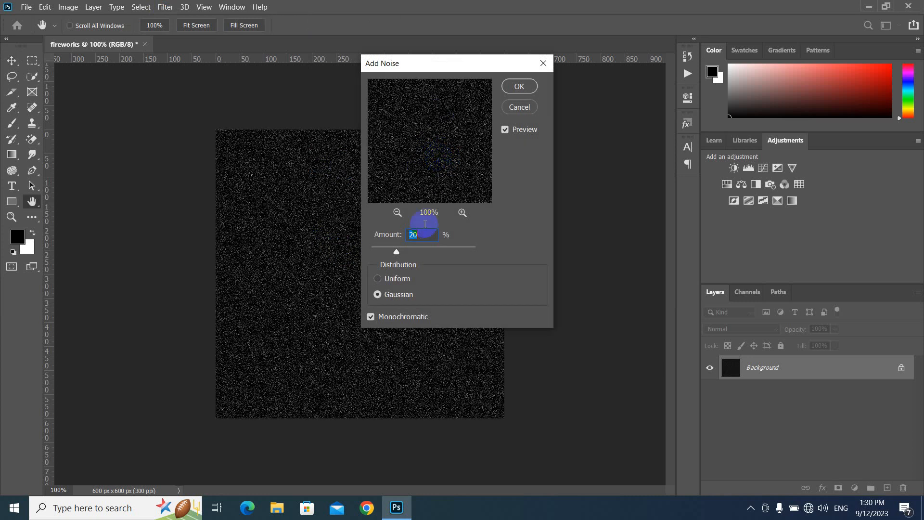
left_click_drag(417, 234, 385, 242)
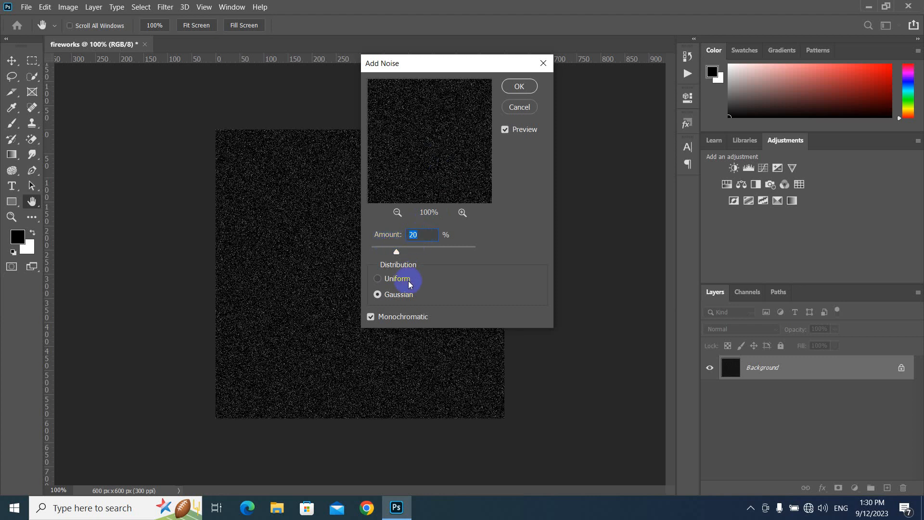
left_click(380, 295)
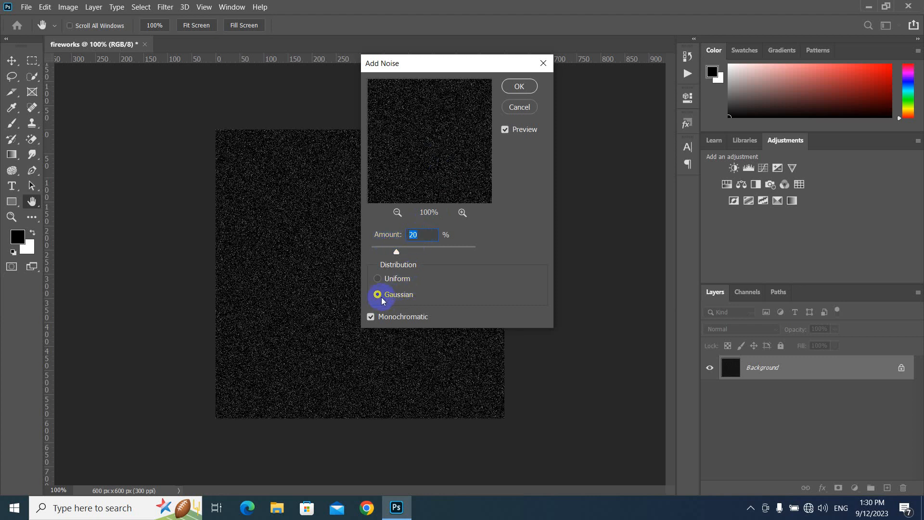
left_click(378, 296)
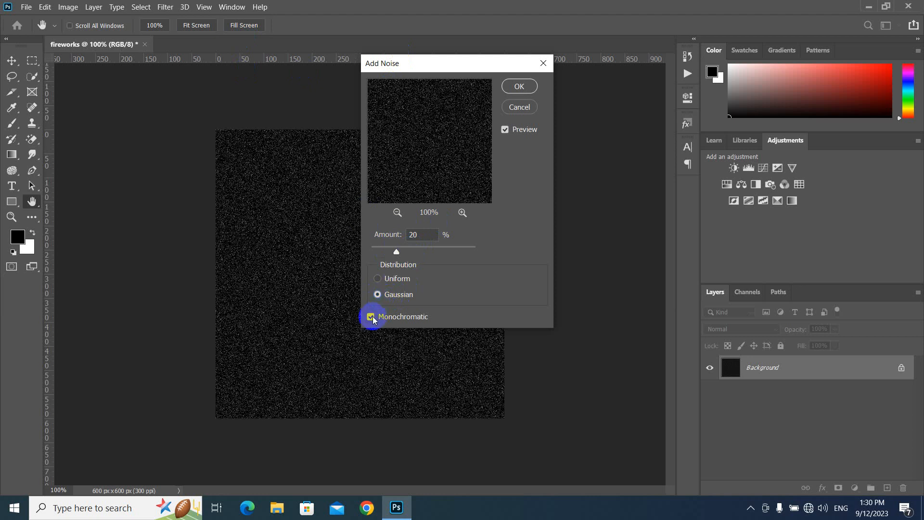
left_click(527, 86)
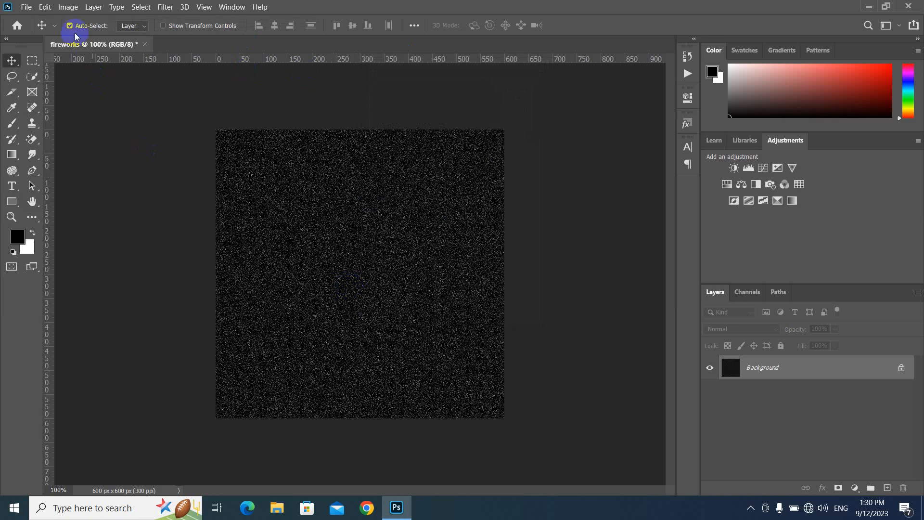
Step: Apply a Threshold adjustment to the noise with a threshold level of 160
left_click(68, 7)
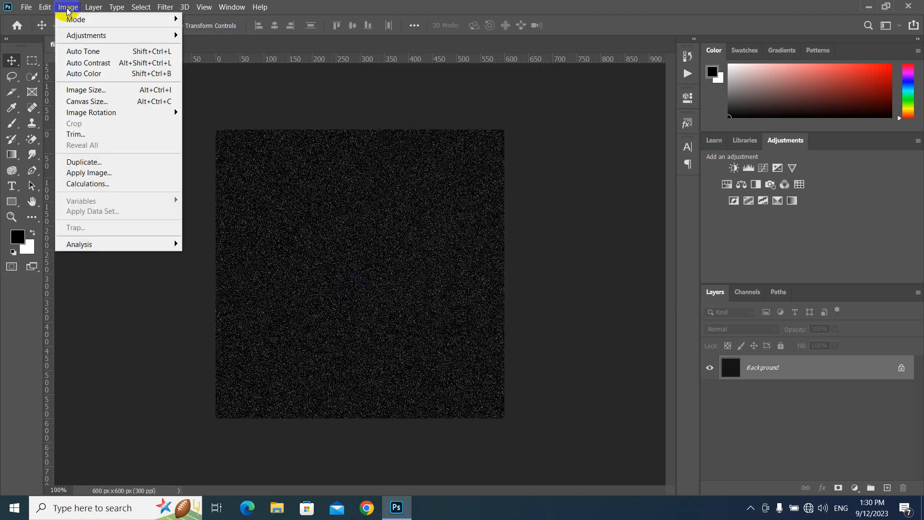
mouse_move(80, 36)
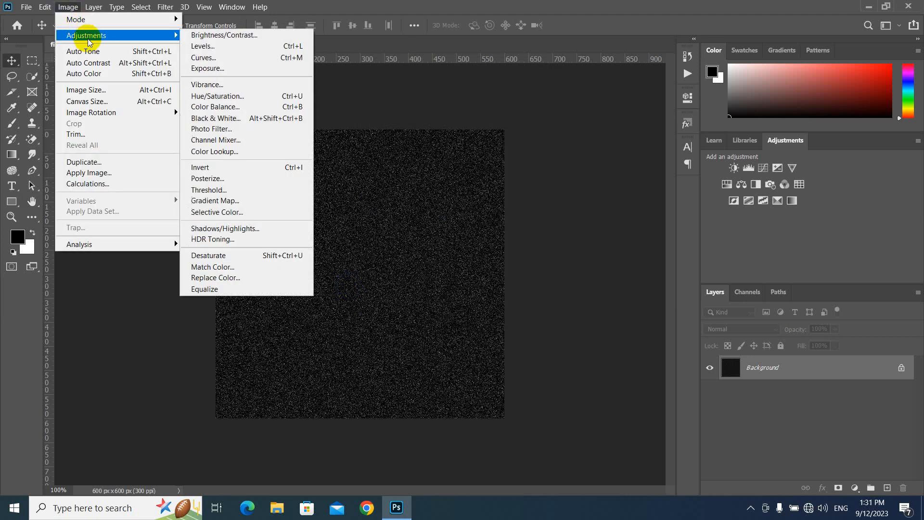
left_click(242, 189)
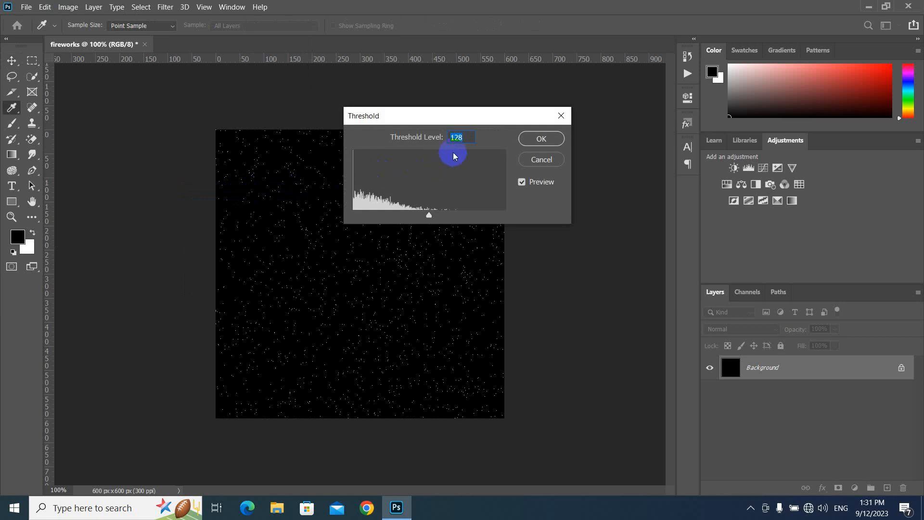
left_click(464, 137)
type("160")
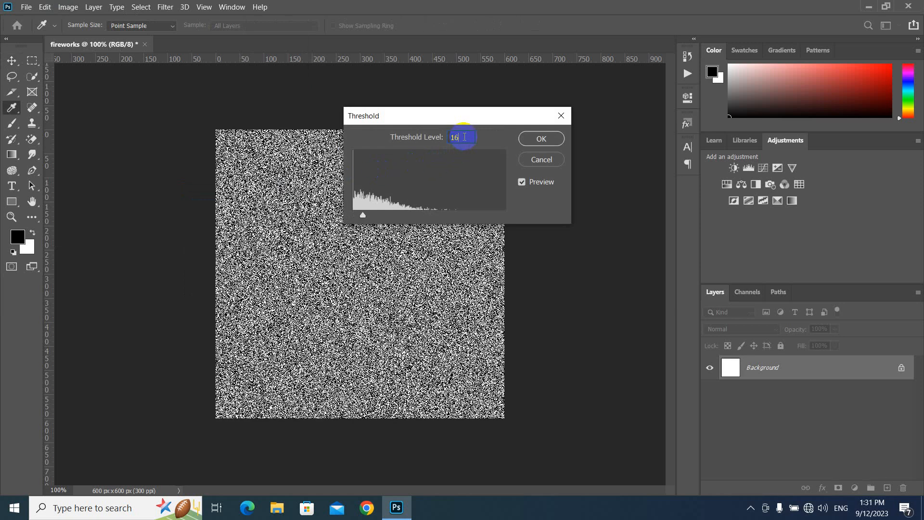
left_click(543, 140)
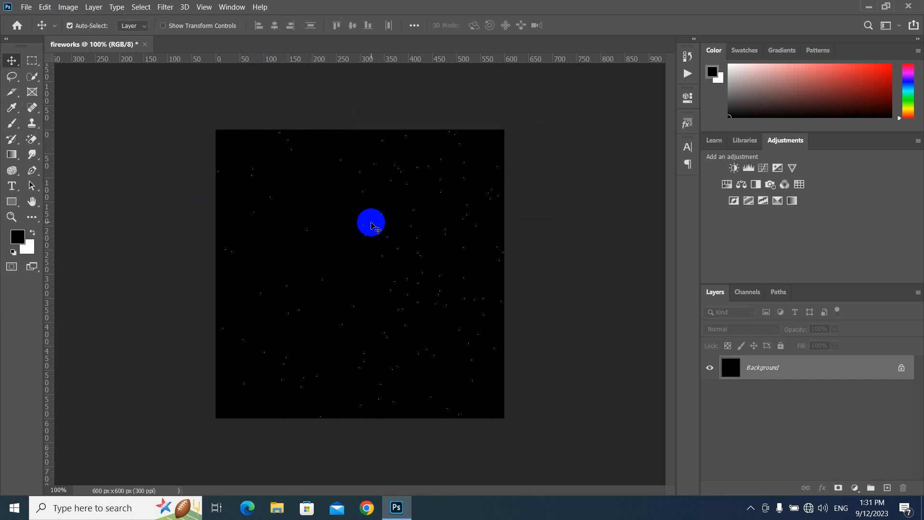
Step: Apply the Wind filter to the specks using the Wind method and the From the Left direction
left_click(165, 8)
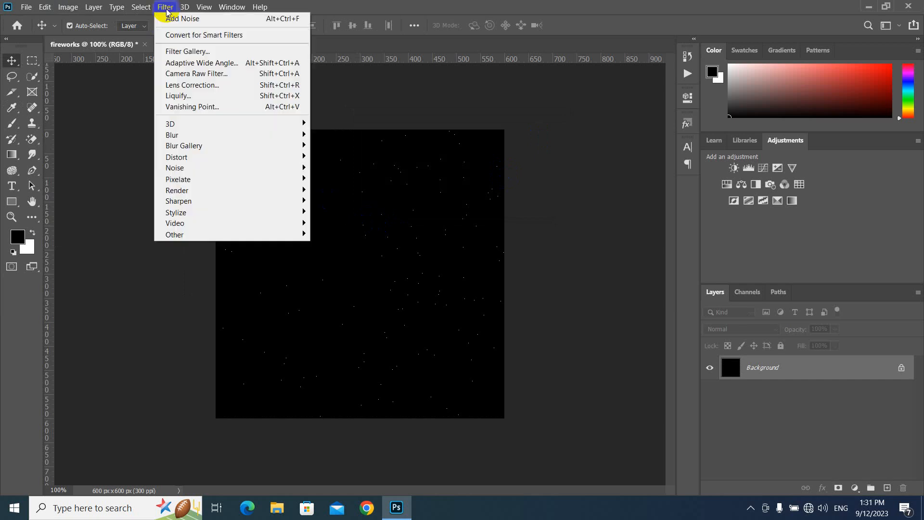
mouse_move(209, 213)
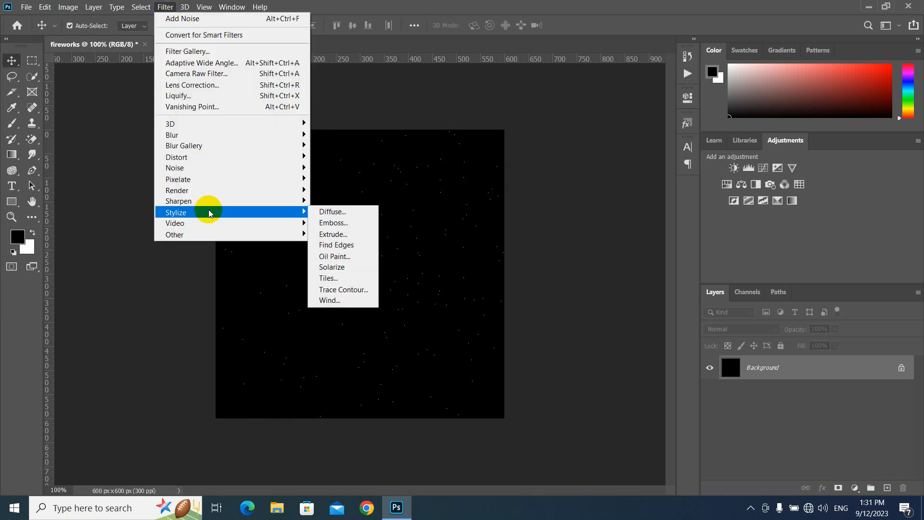
left_click(339, 300)
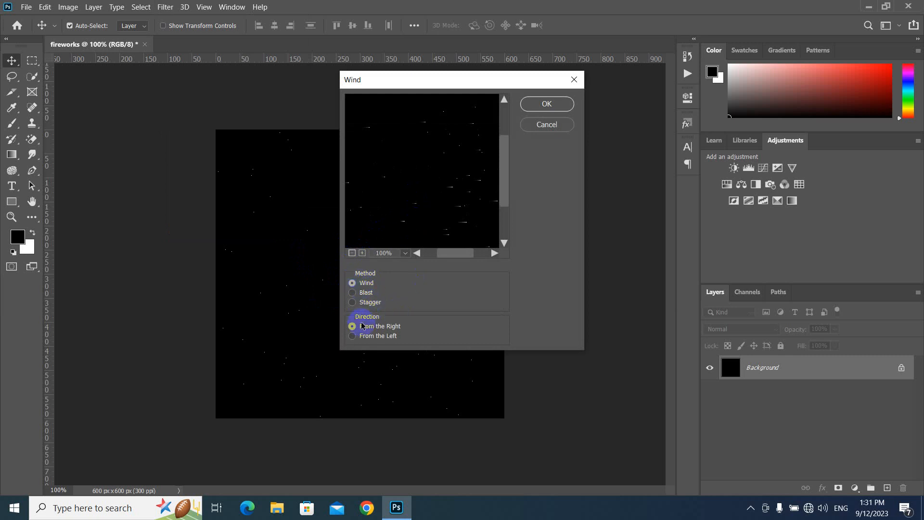
left_click(361, 337)
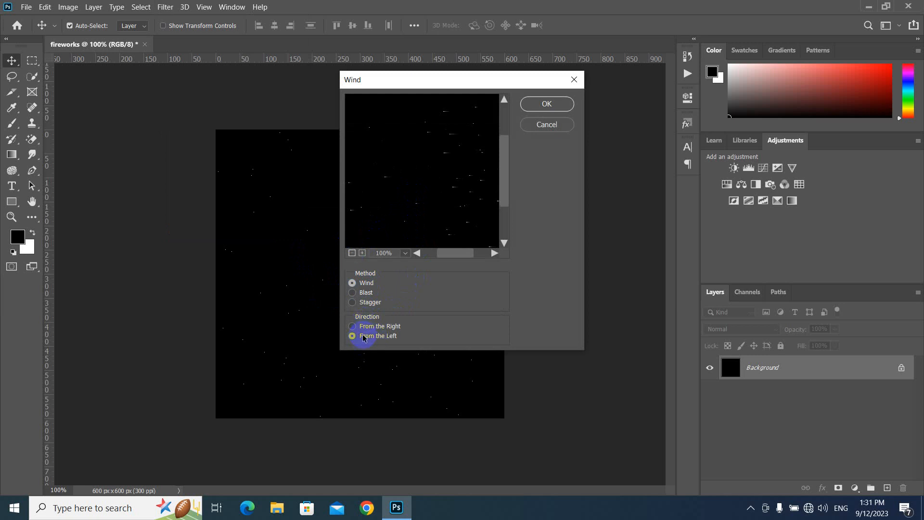
left_click(546, 104)
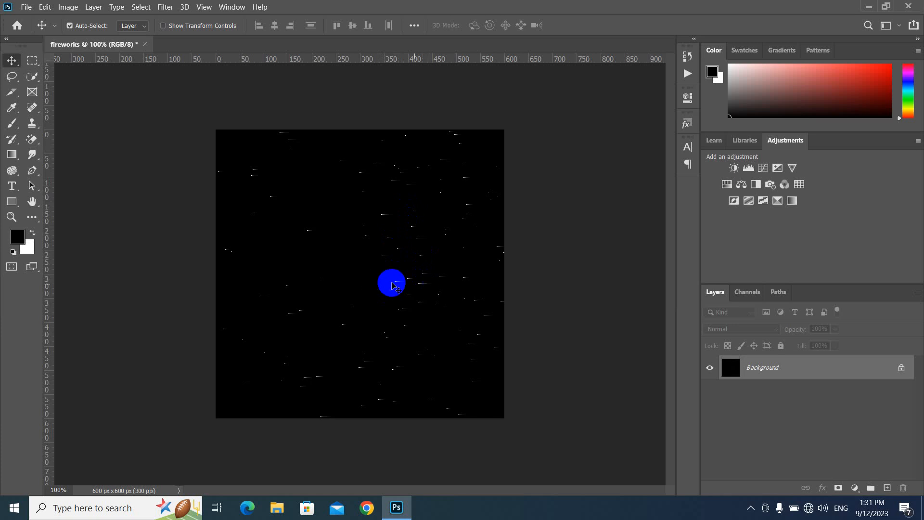
Step: Reapply the Wind filter several more times to stretch the specks into long horizontal streaks
left_click(166, 7)
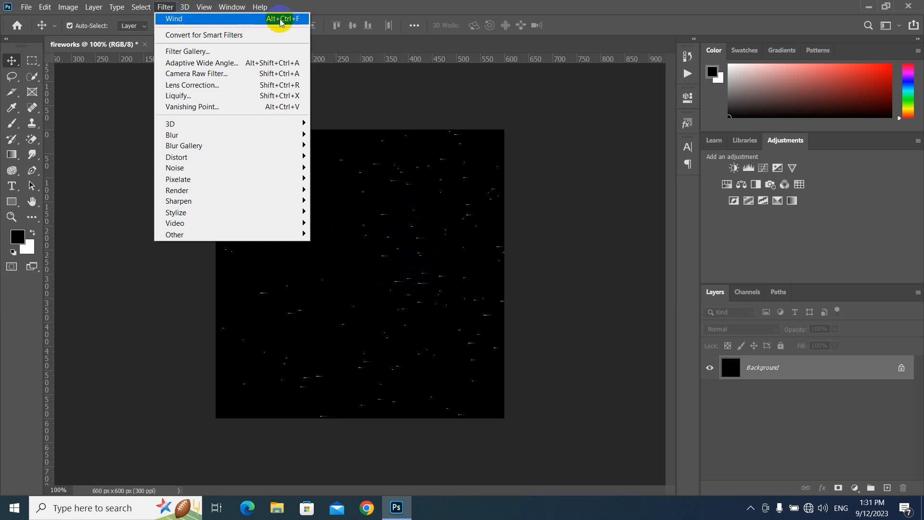
left_click(378, 218)
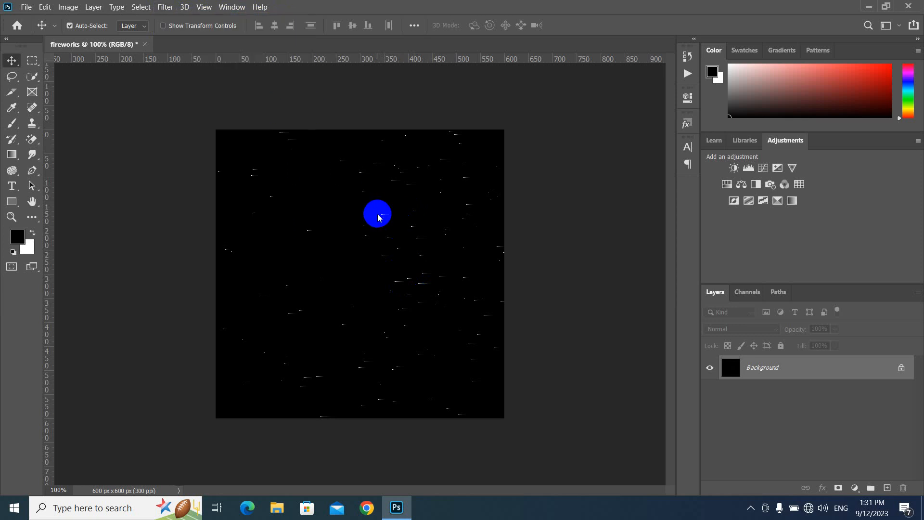
key("ctrl+alt+f")
key("ctrl+alt+f")
key("ctrl+alt+f")
key("ctrl+alt+f")
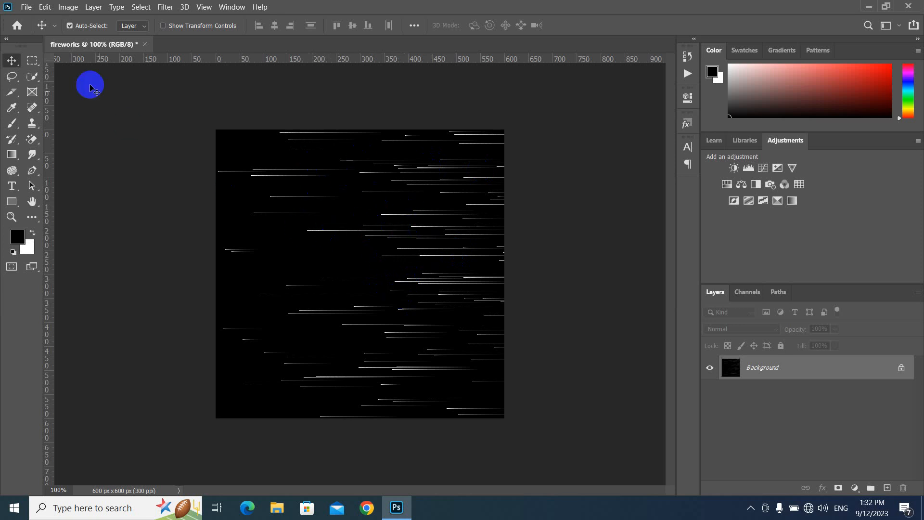
Step: Rotate the entire canvas 90° counter clockwise so the streaks run vertically
left_click(69, 8)
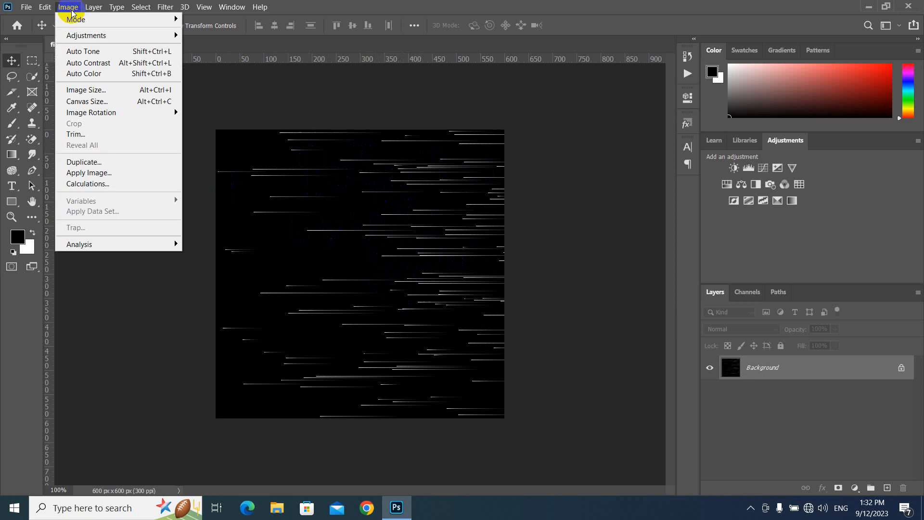
mouse_move(103, 114)
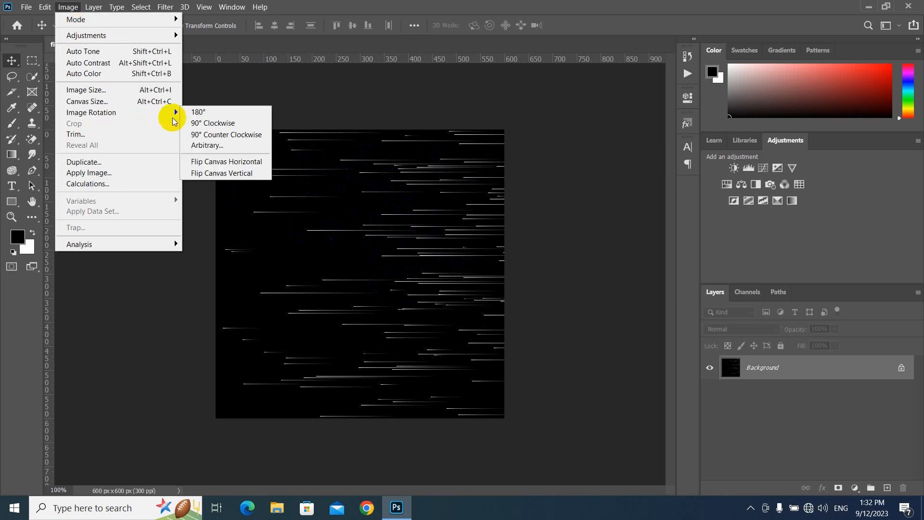
left_click(222, 138)
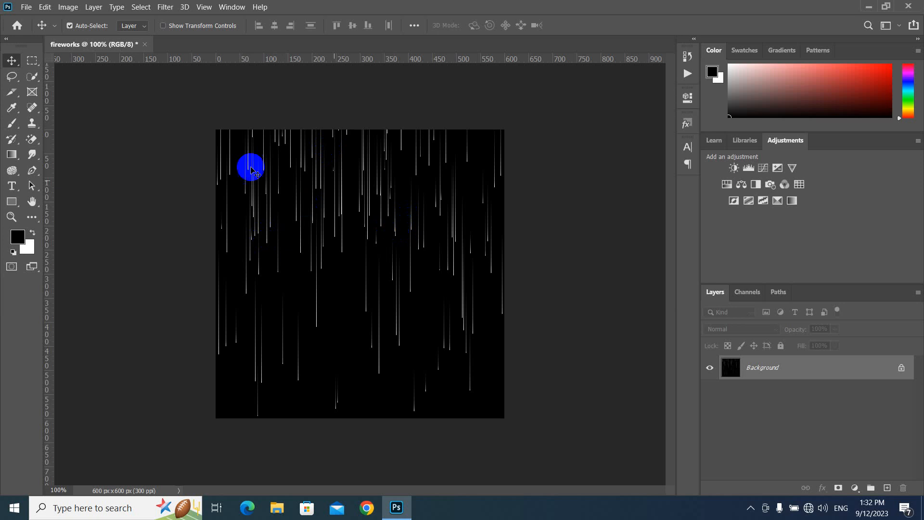
Step: Apply the Polar Coordinates distort filter with Rectangular to Polar to turn the vertical streaks into a radial burst
left_click(167, 9)
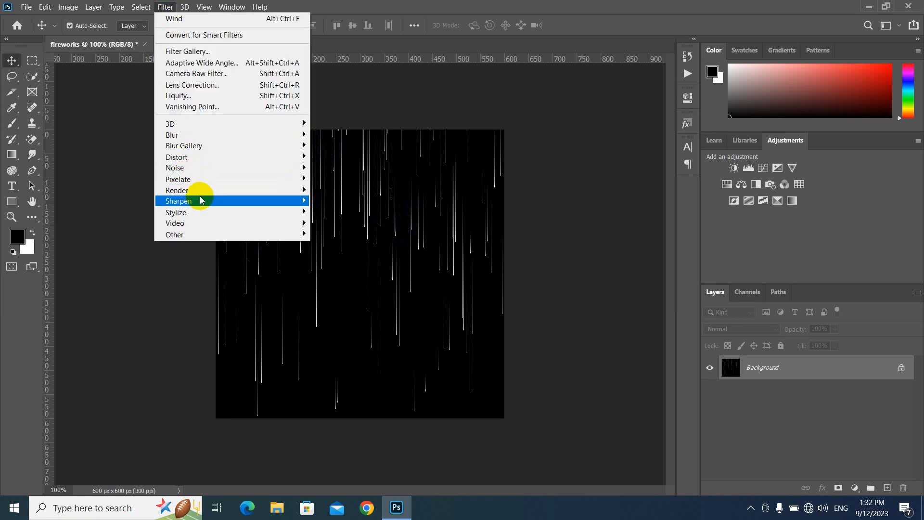
mouse_move(200, 158)
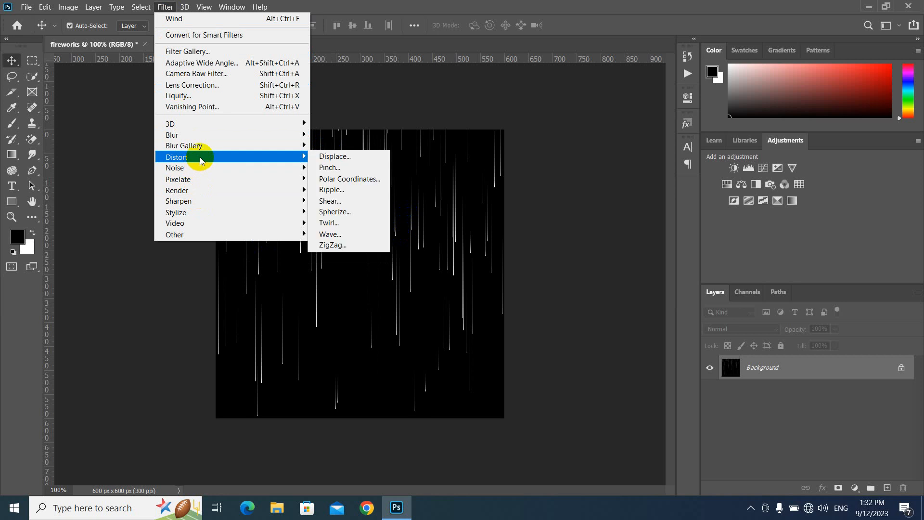
left_click(339, 182)
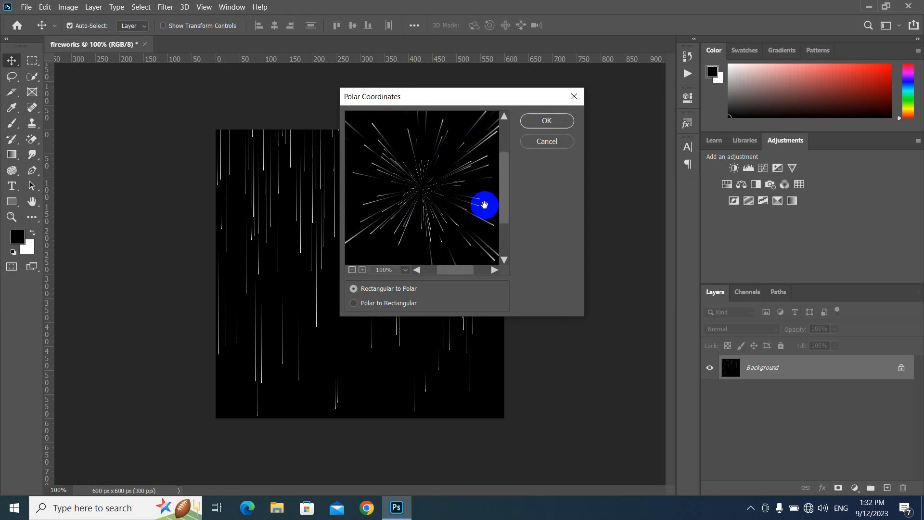
left_click(550, 122)
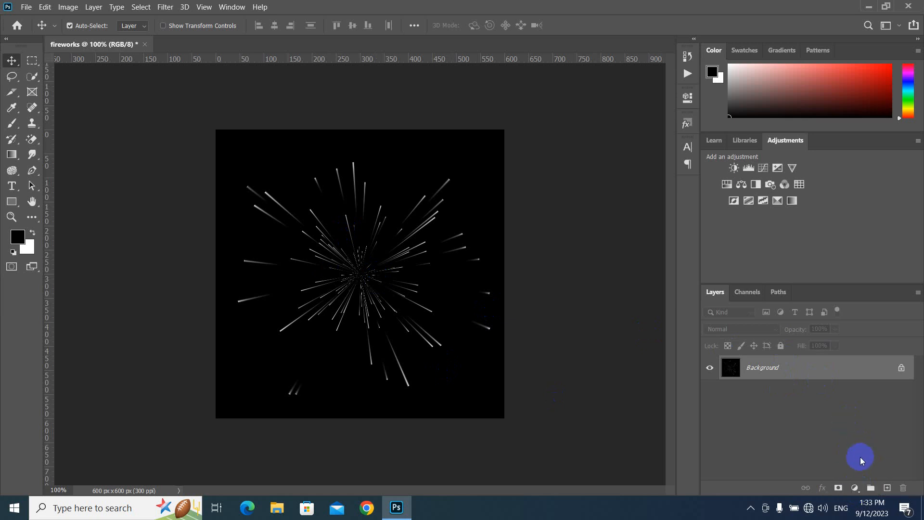
Step: Add a gradient fill layer above the Background and choose the Blue_03 preset from the Blues group as its gradient
left_click(855, 488)
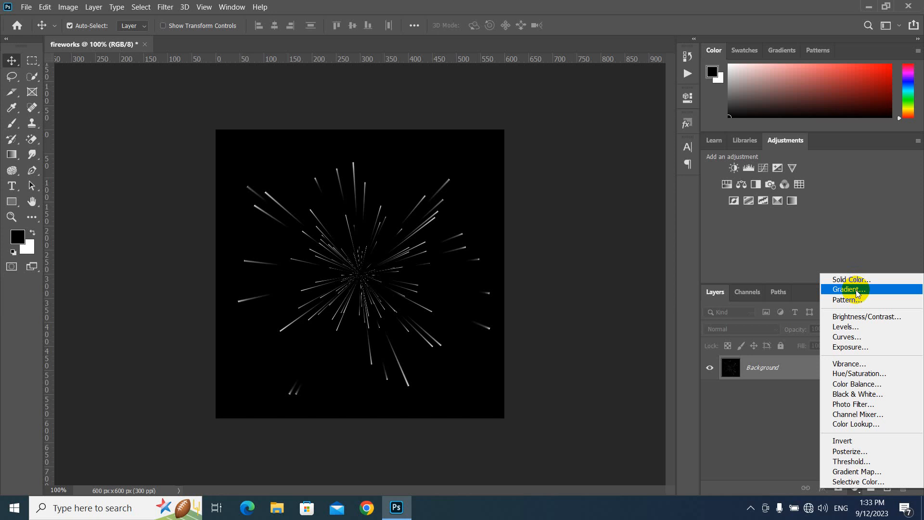
left_click(857, 290)
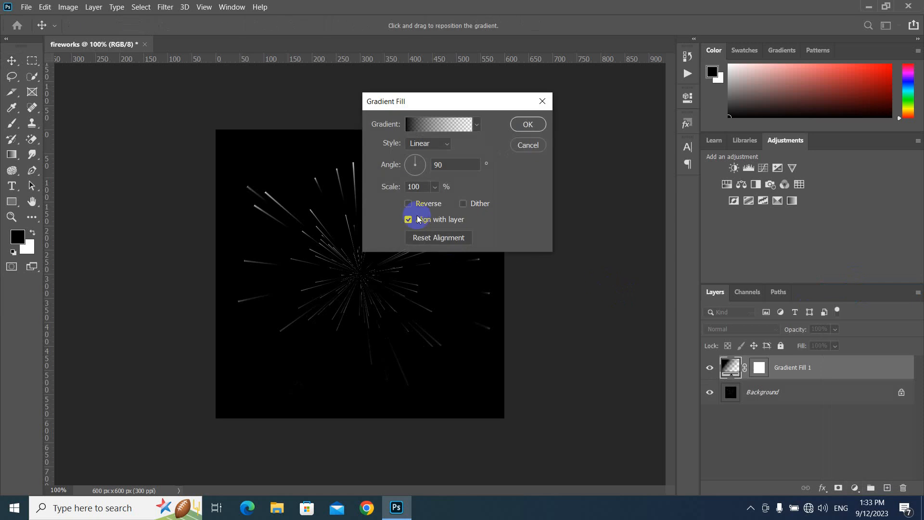
left_click(439, 125)
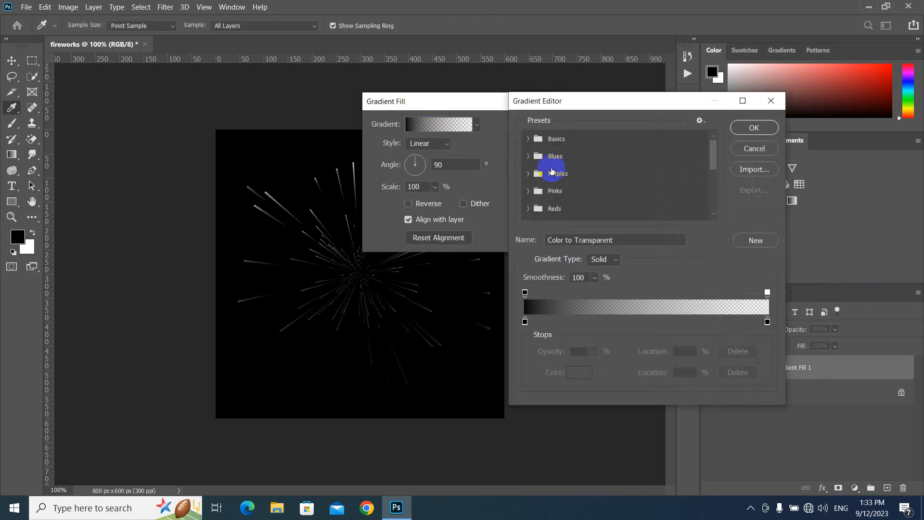
left_click(528, 195)
scroll(550, 187, "down", 1)
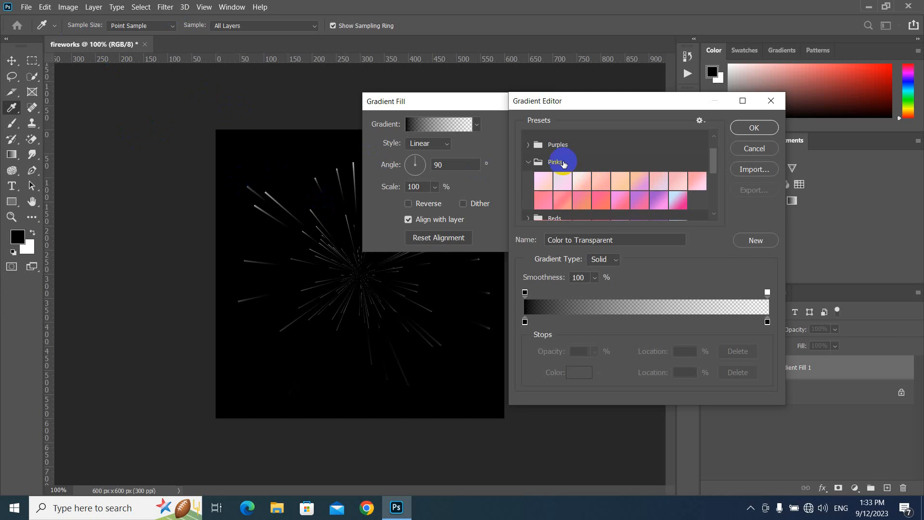
left_click(529, 163)
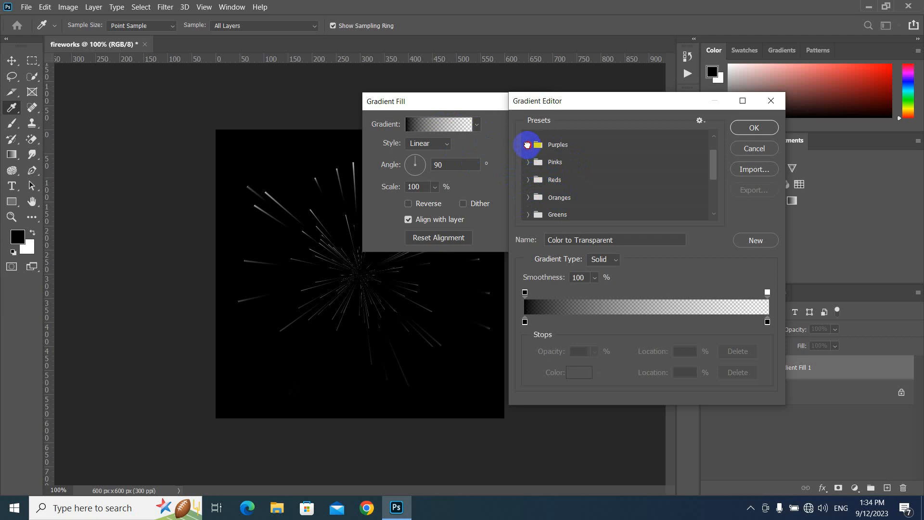
left_click(529, 145)
scroll(605, 173, "up", 2)
left_click(524, 155)
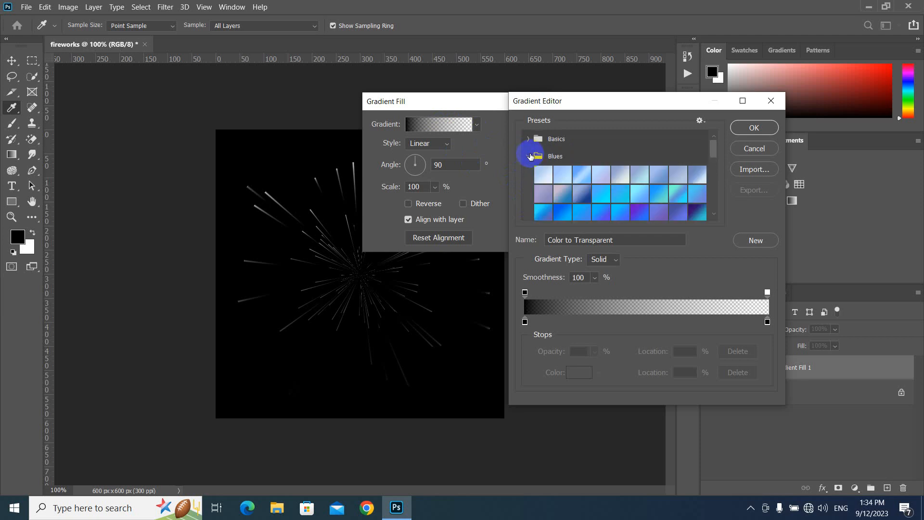
left_click(582, 174)
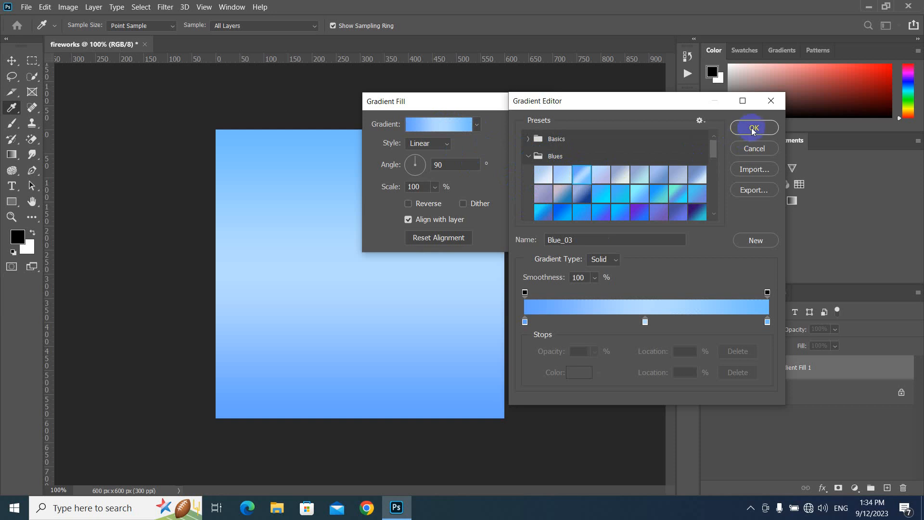
left_click(754, 129)
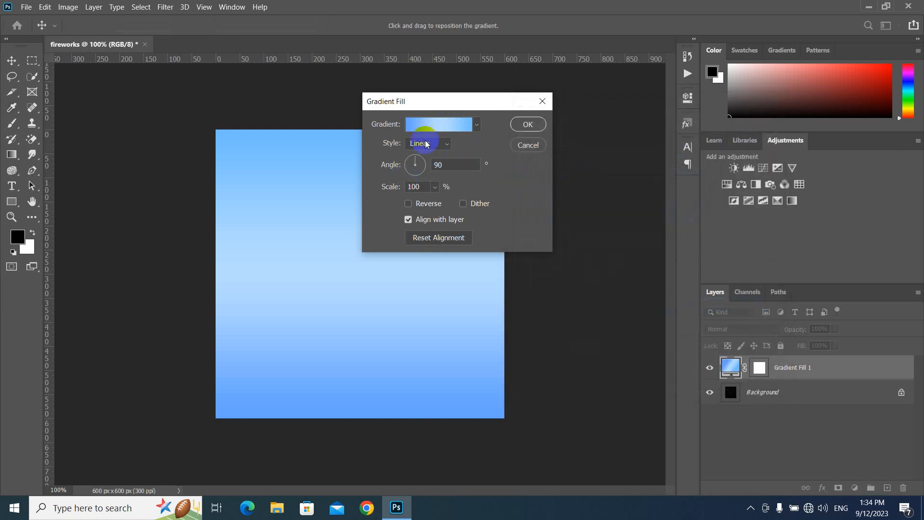
Step: Set the gradient fill's style to Radial and apply the fill
left_click(432, 146)
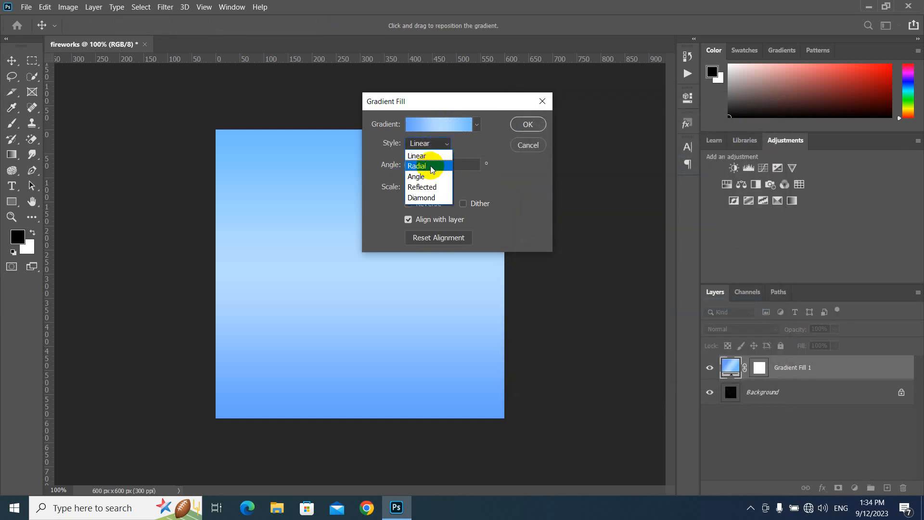
left_click(432, 164)
left_click(532, 125)
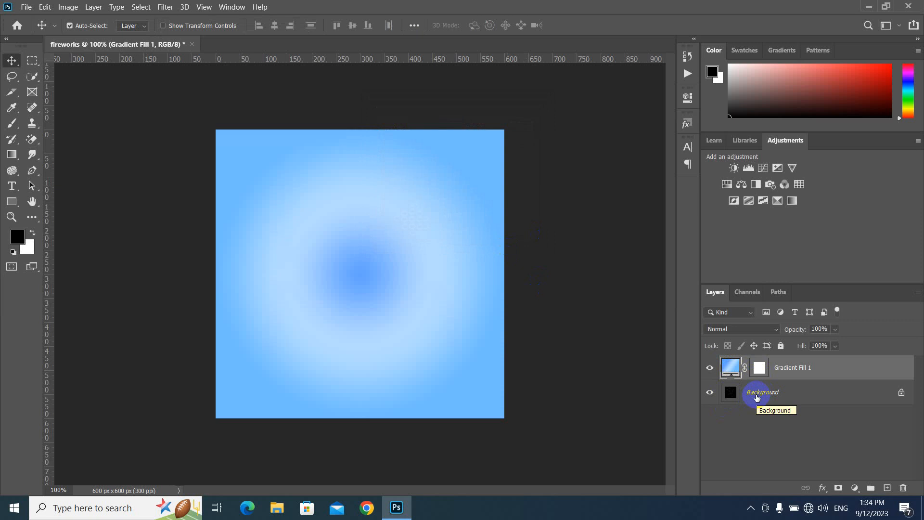
Step: Set the gradient fill layer's blend mode to Overlay so that it colours the firework streaks
left_click(740, 332)
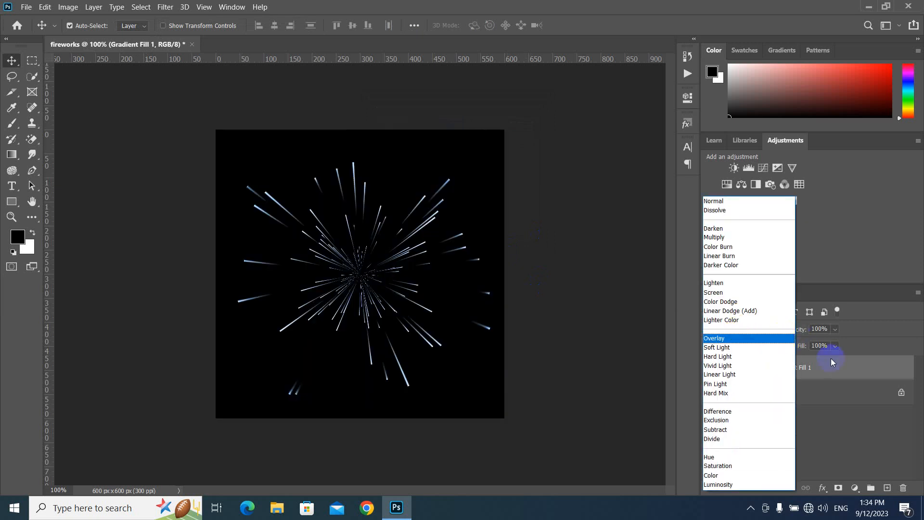
left_click(890, 336)
left_click(744, 329)
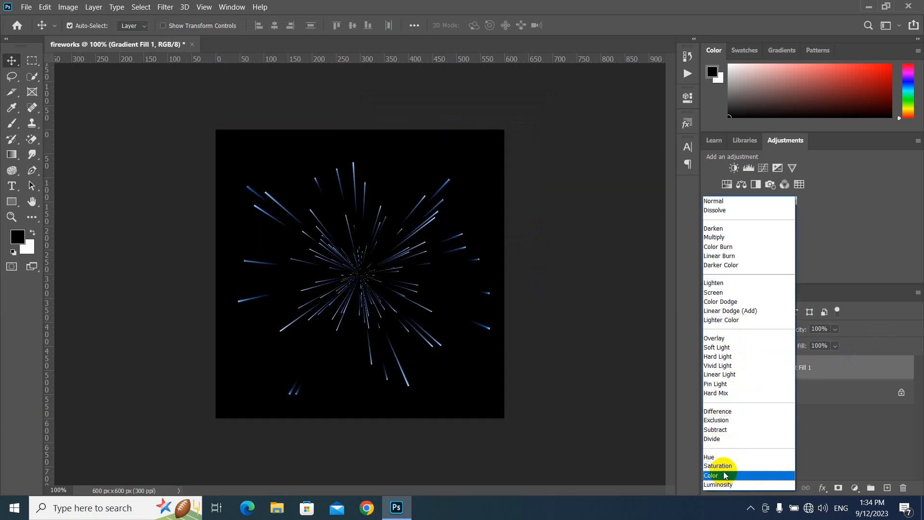
left_click(724, 339)
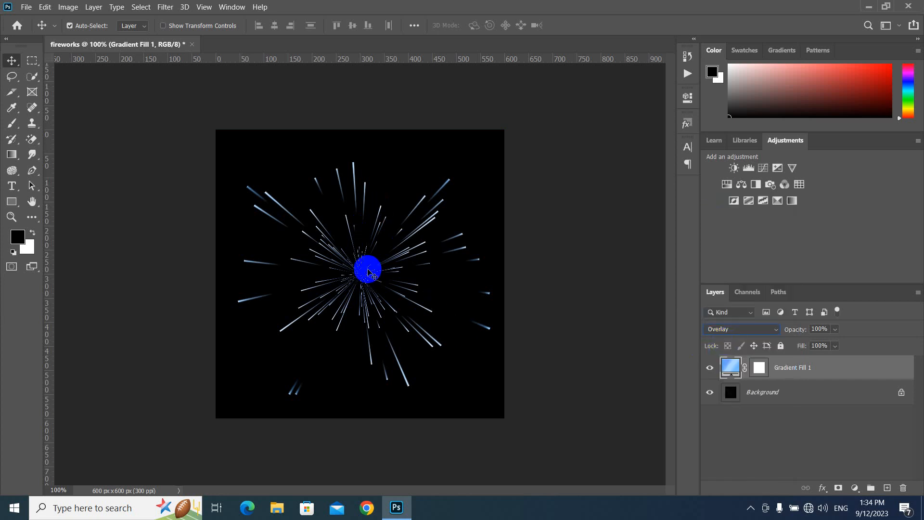
left_click_drag(368, 272, 432, 295)
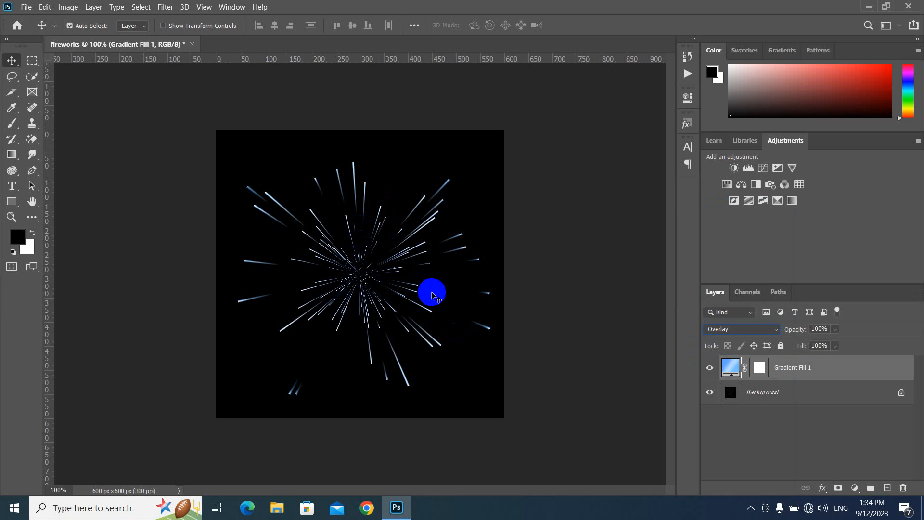
mouse_move(432, 293)
left_mouse_down()
mouse_move(415, 280)
mouse_move(435, 300)
left_mouse_up()
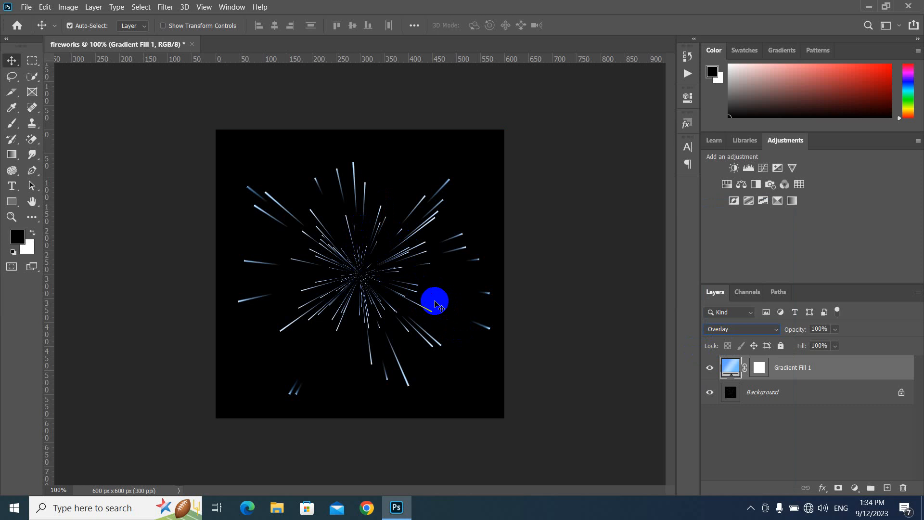
Step: Try several presets from the Oranges group on the gradient fill layer and apply Orange_03
double_click(732, 367)
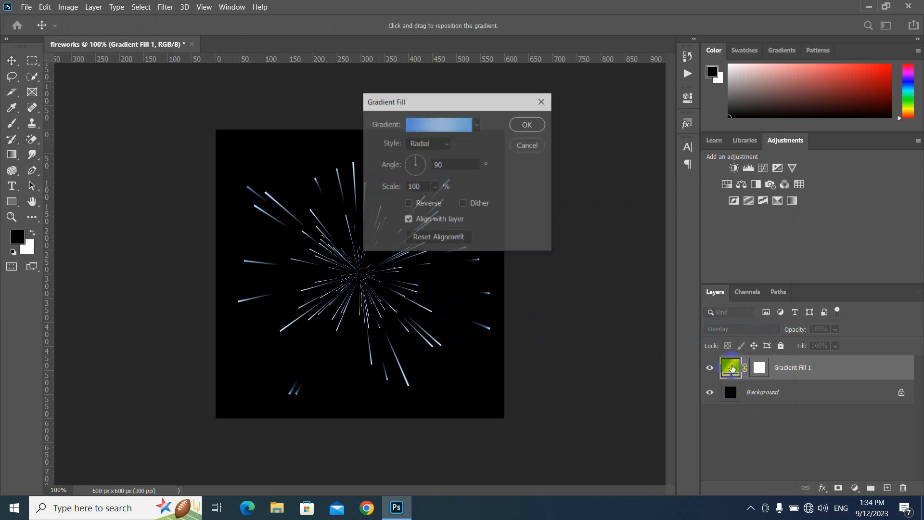
left_click(457, 126)
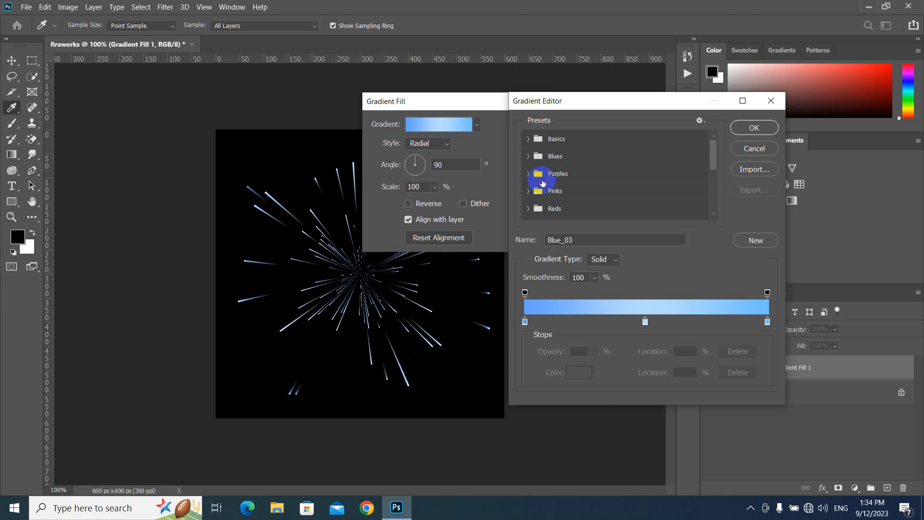
left_click(547, 203)
scroll(540, 192, "down", 3)
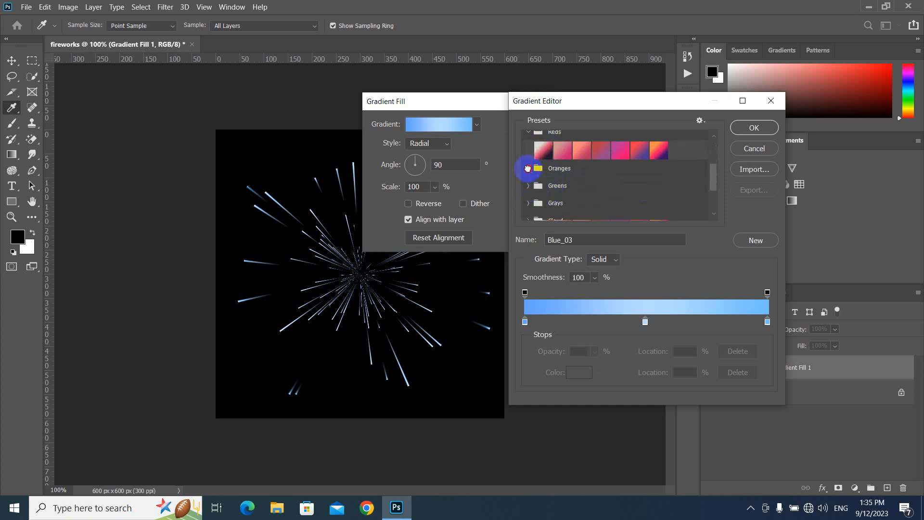
left_click(529, 168)
left_click(573, 190)
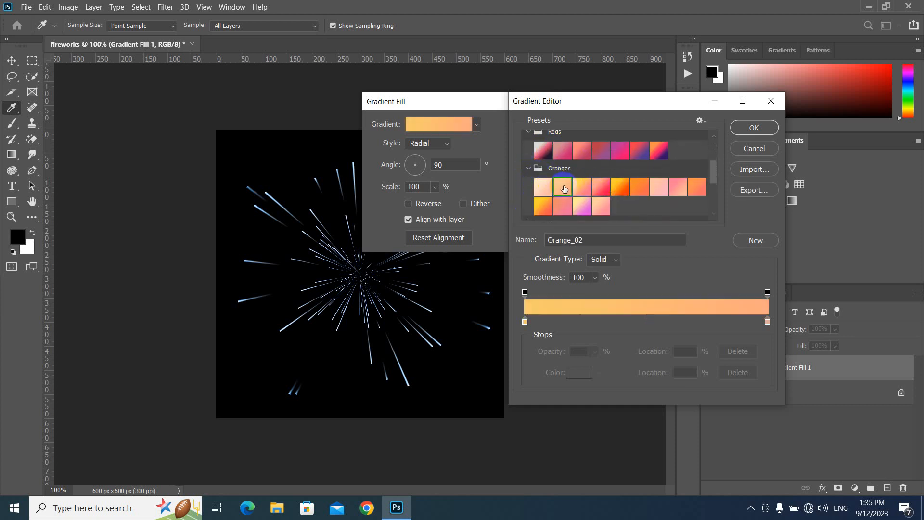
left_click(600, 185)
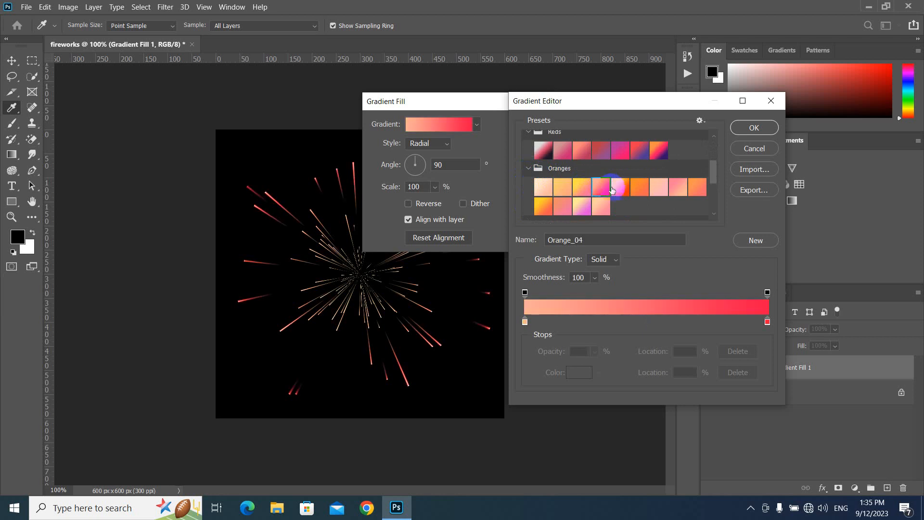
left_click(621, 186)
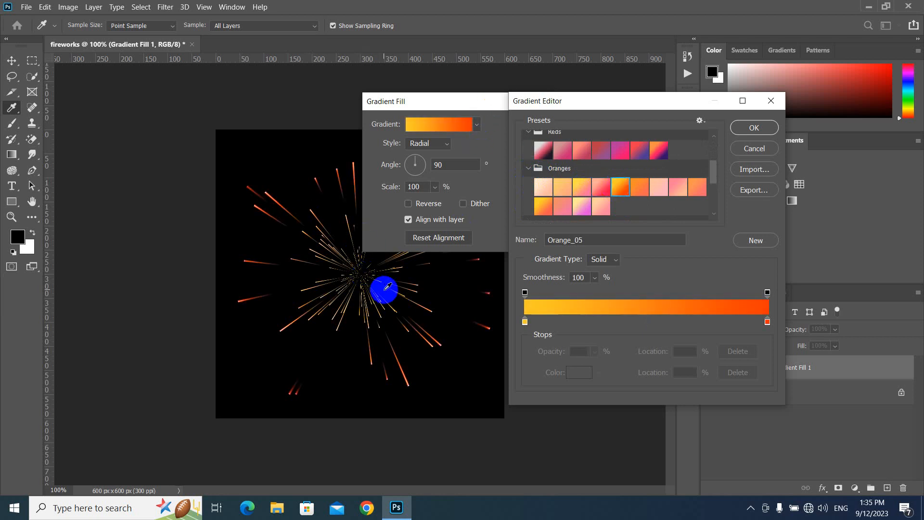
left_click(582, 186)
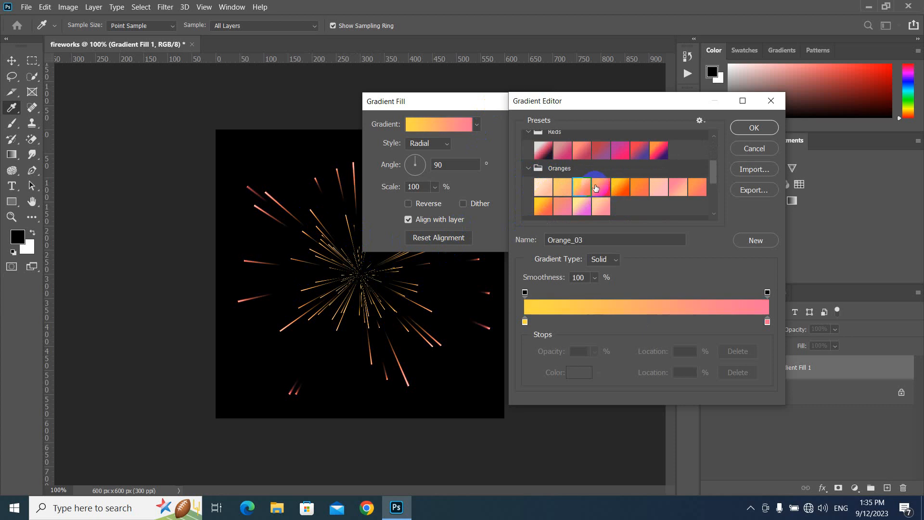
left_click(596, 185)
left_click(582, 186)
left_click(755, 128)
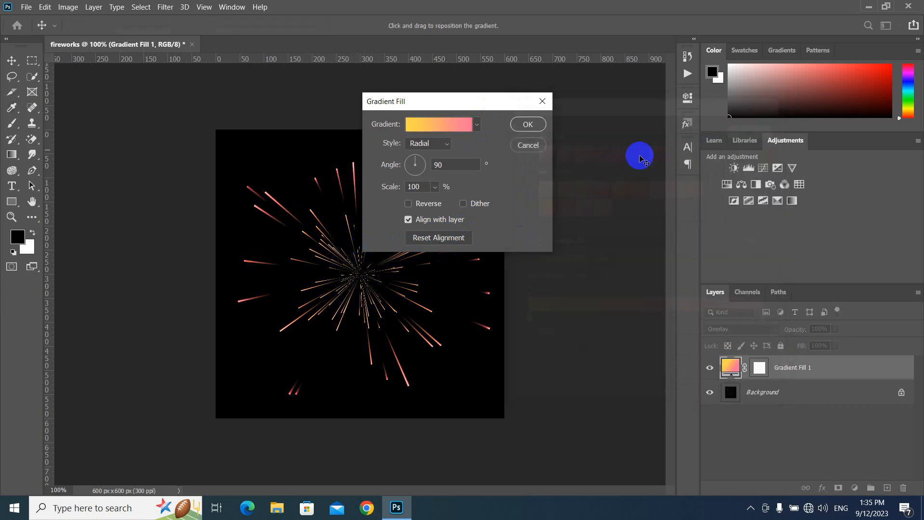
left_click(528, 125)
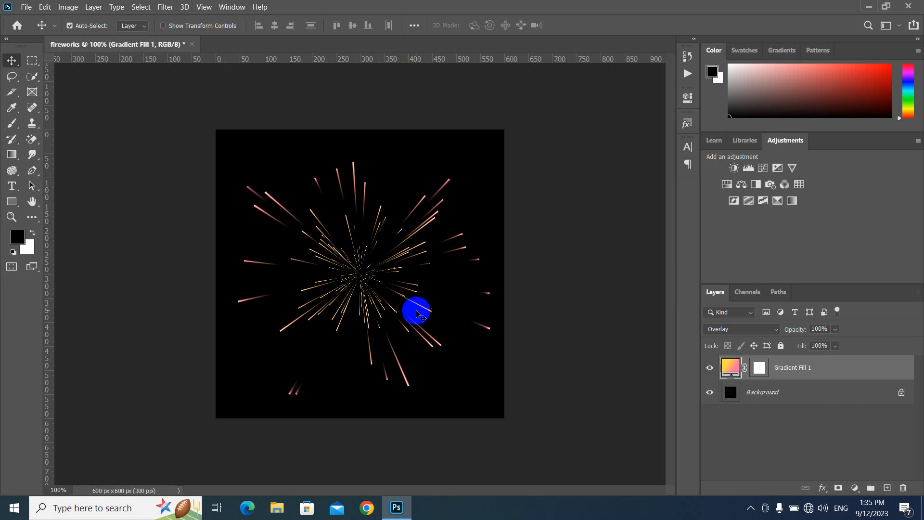
Step: Flatten the image to merge the gradient fill into the Background layer
left_click(796, 395)
right_click(796, 393)
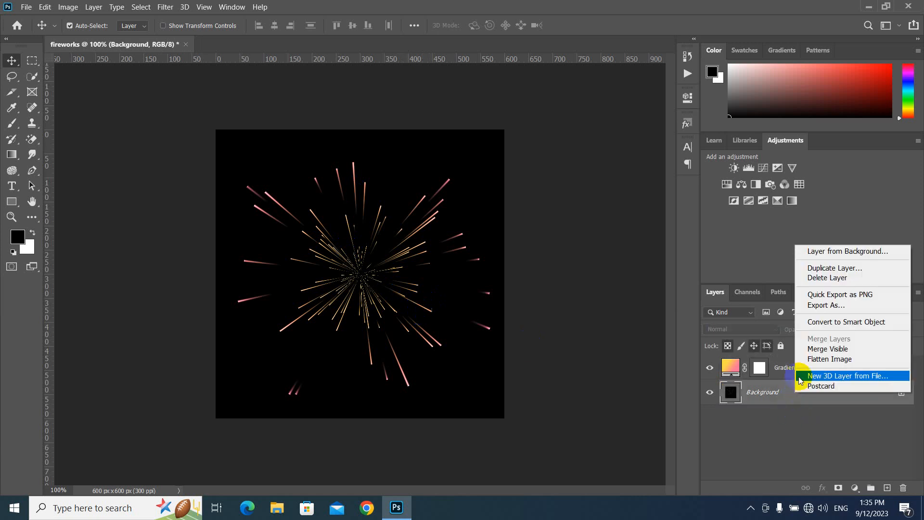
left_click(803, 359)
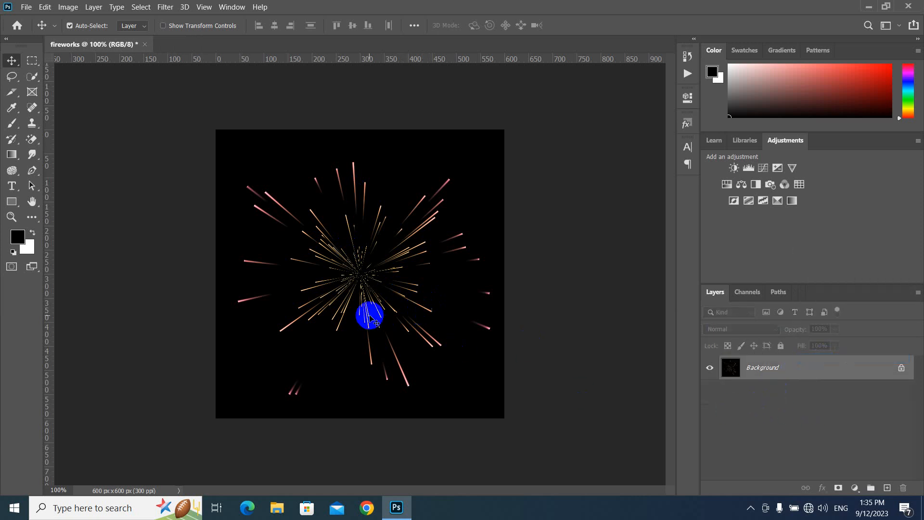
left_click(729, 361)
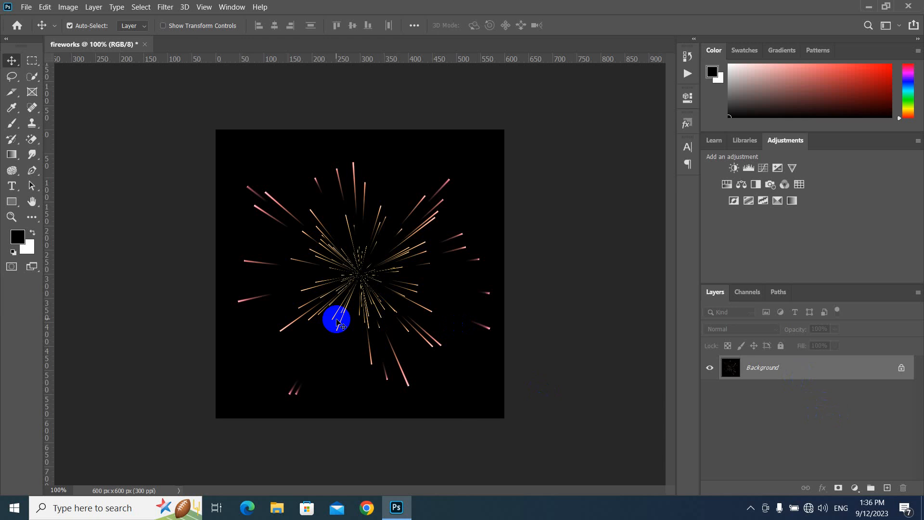
Step: Open pagoda.jpeg from the Wallpaper folder inside DESIGN POST on the DATA (D:) drive
key("ctrl+o")
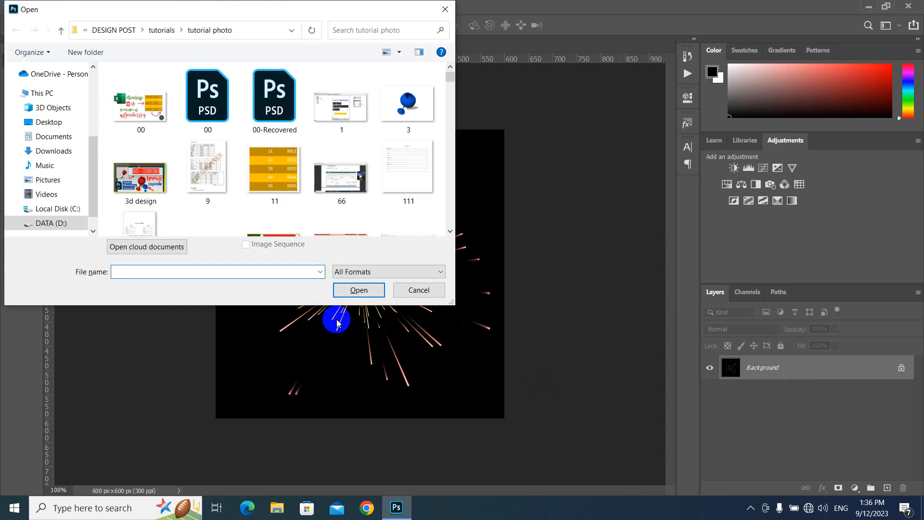
left_click_drag(246, 12, 293, 27)
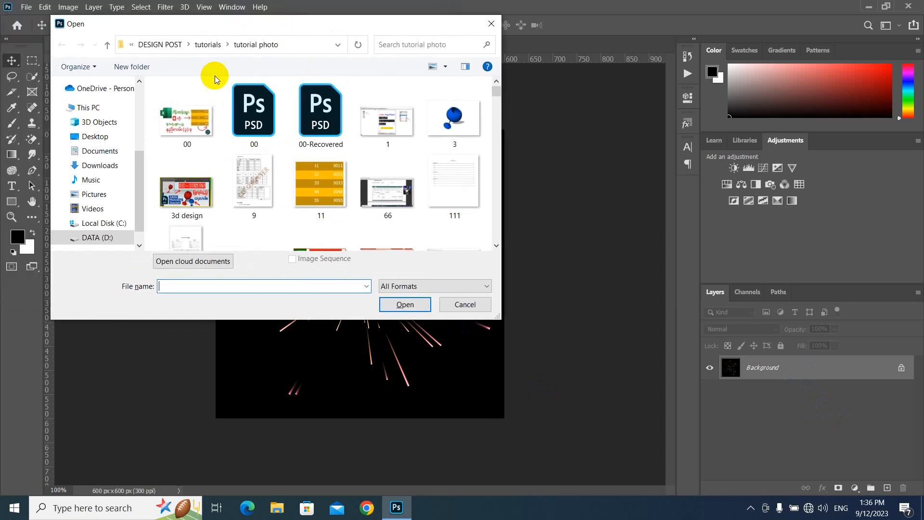
left_click(169, 45)
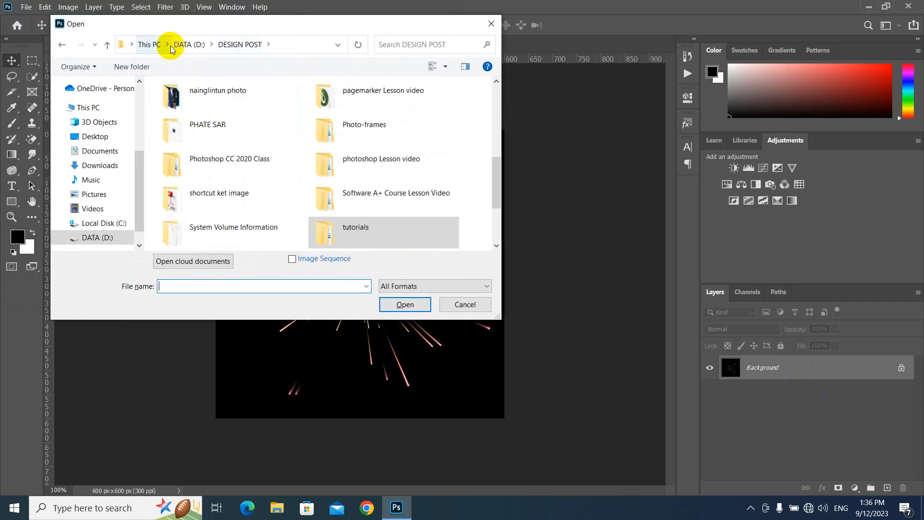
scroll(235, 236, "down", 3)
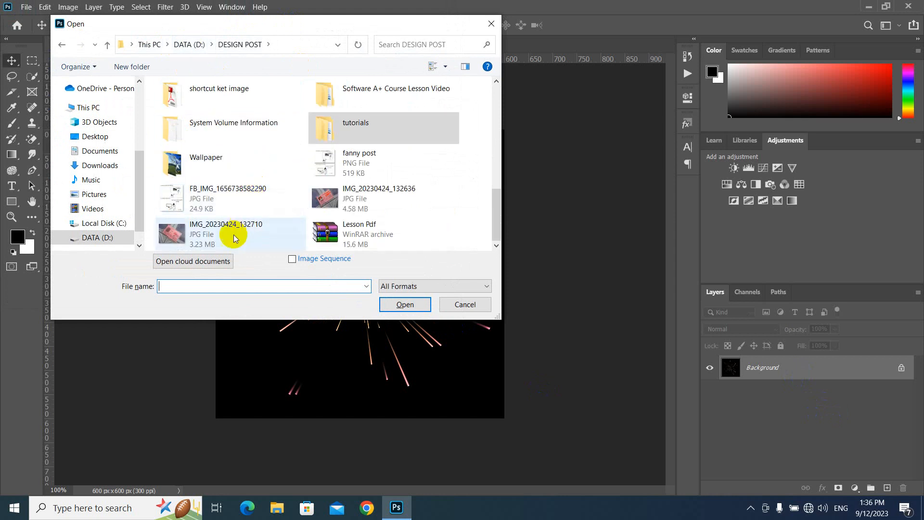
double_click(231, 157)
left_click(254, 201)
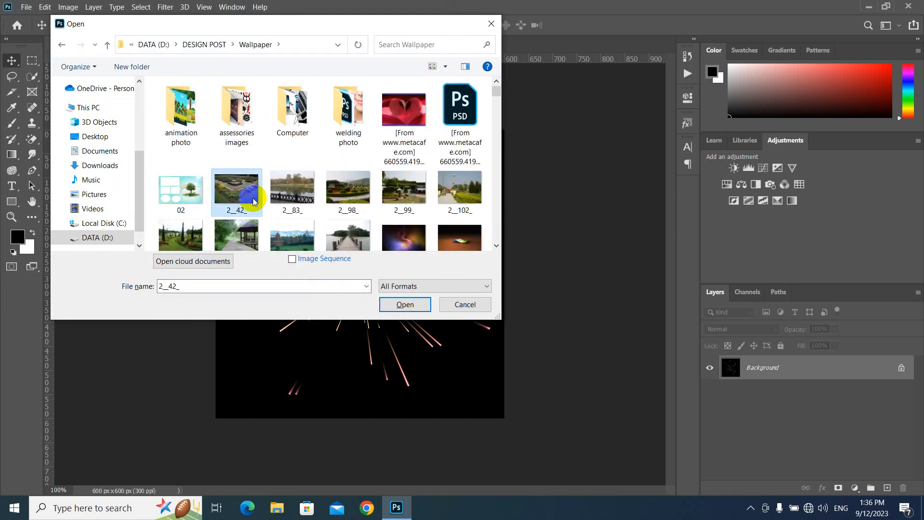
key("p")
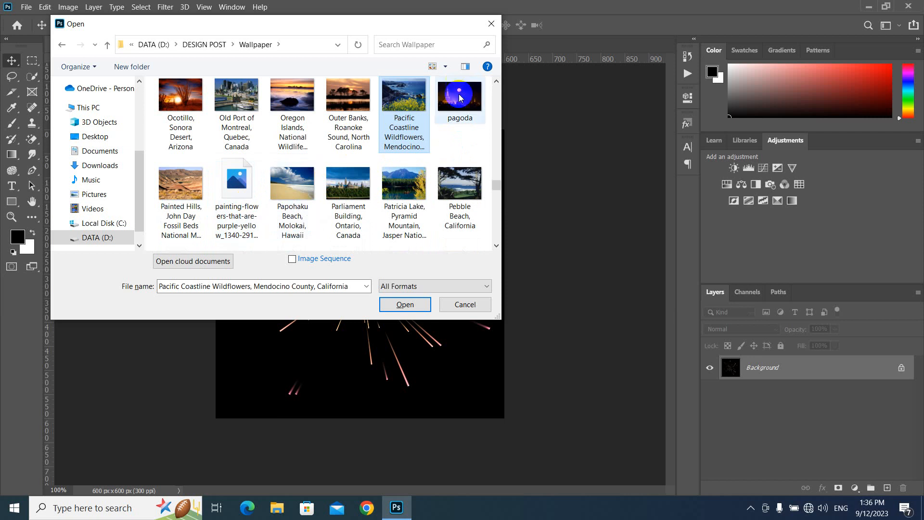
left_click(460, 120)
left_click(412, 308)
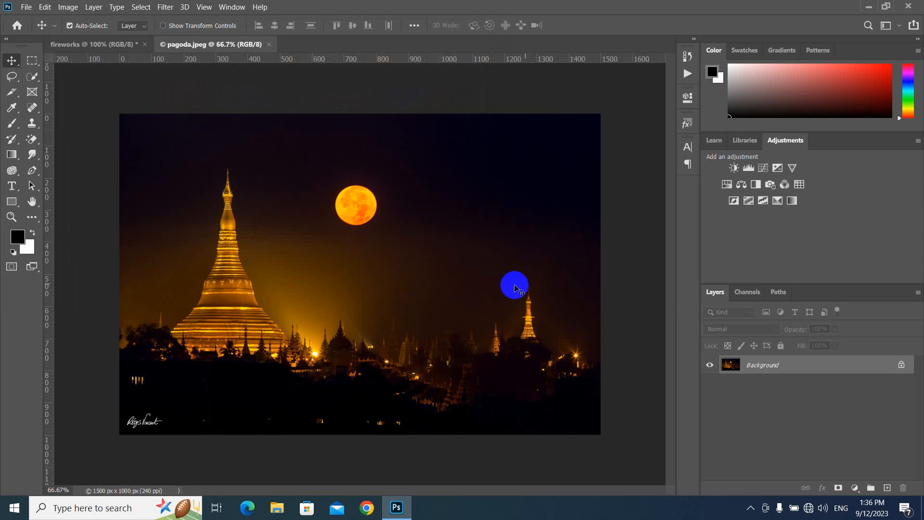
Step: Copy the burst into pagoda.jpeg from a floating fireworks window and dock that window again
key("a")
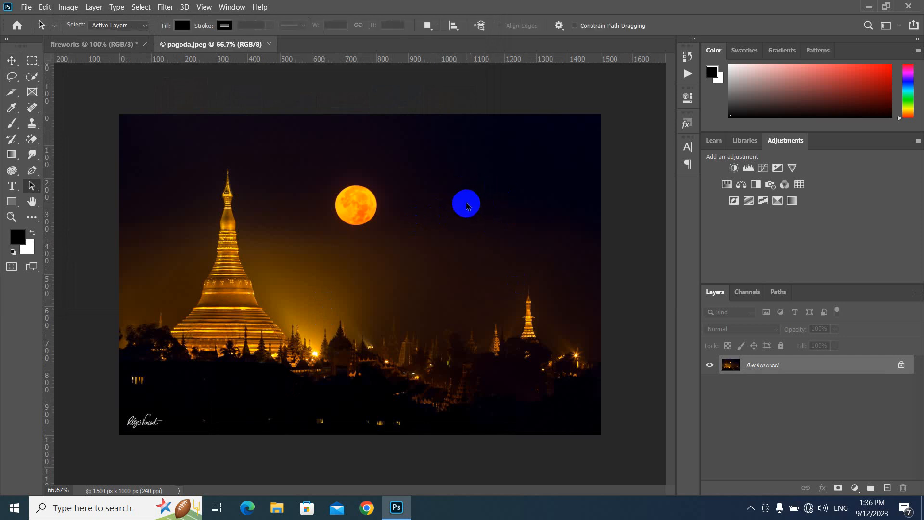
key("v")
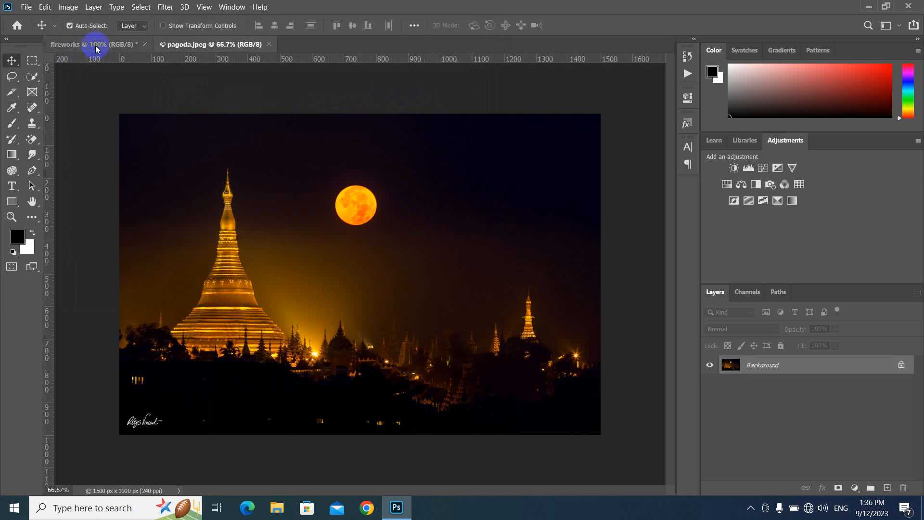
left_click_drag(99, 48, 186, 201)
left_click_drag(284, 259, 404, 168)
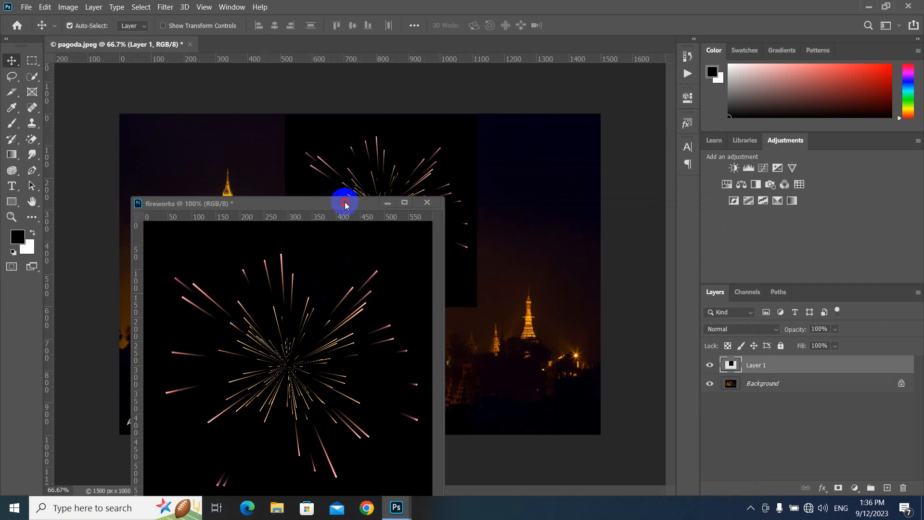
left_click_drag(345, 202, 306, 53)
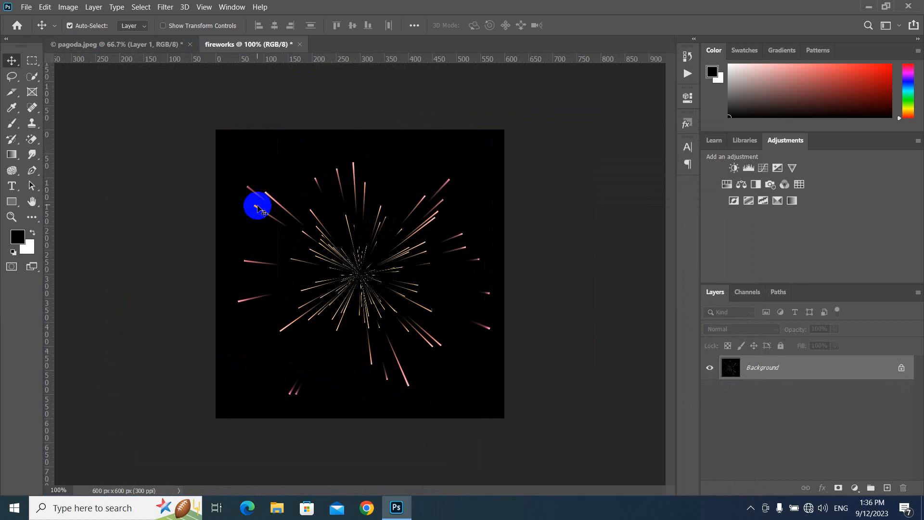
Step: Copy the fireworks image into pagoda.jpeg, placing it right of the moon, and set its layer's blend mode to Screen
left_click_drag(257, 207, 473, 226)
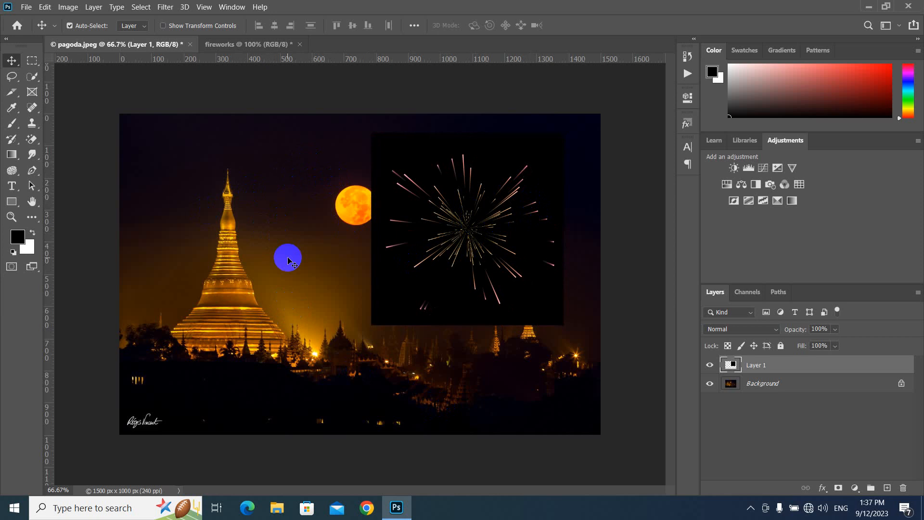
left_click_drag(477, 198, 486, 201)
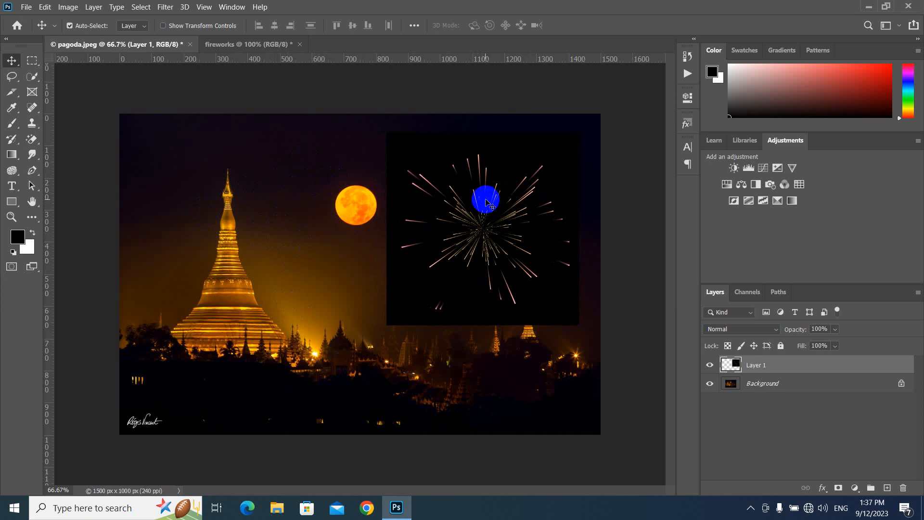
left_click(748, 331)
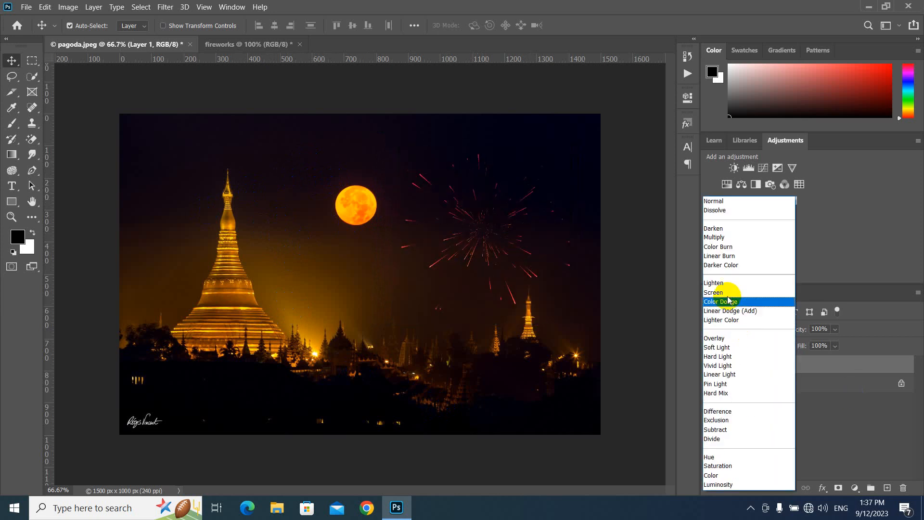
left_click(729, 293)
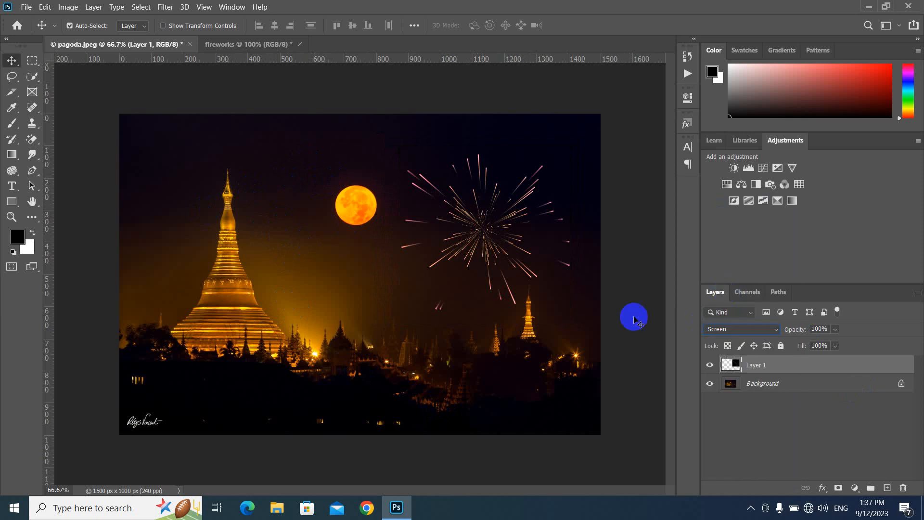
Step: Move the firework burst higher in the sky and scale it proportionally to 82.50%
left_click_drag(483, 225, 469, 205)
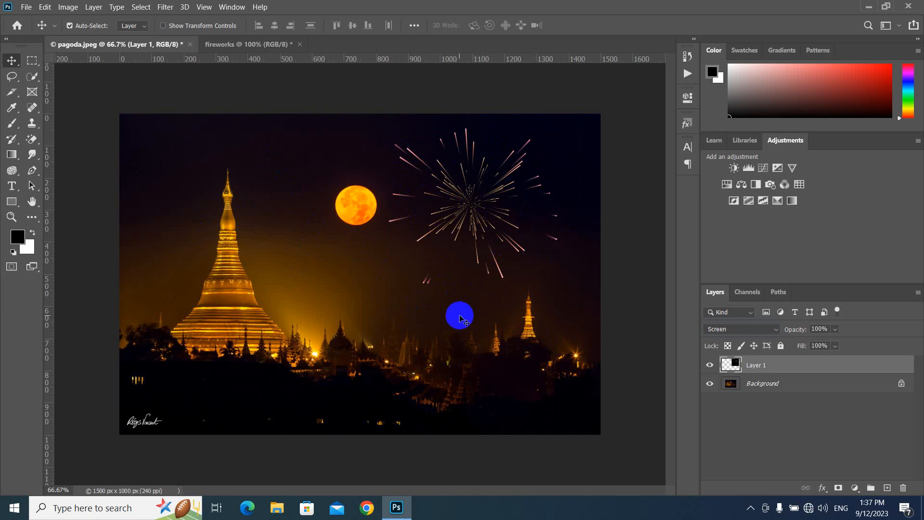
key("ctrl+t")
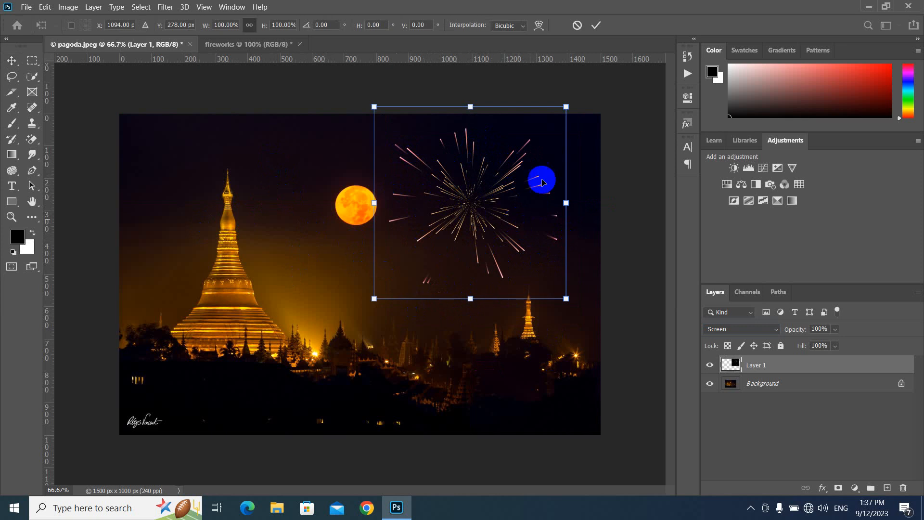
left_click_drag(567, 112, 532, 138)
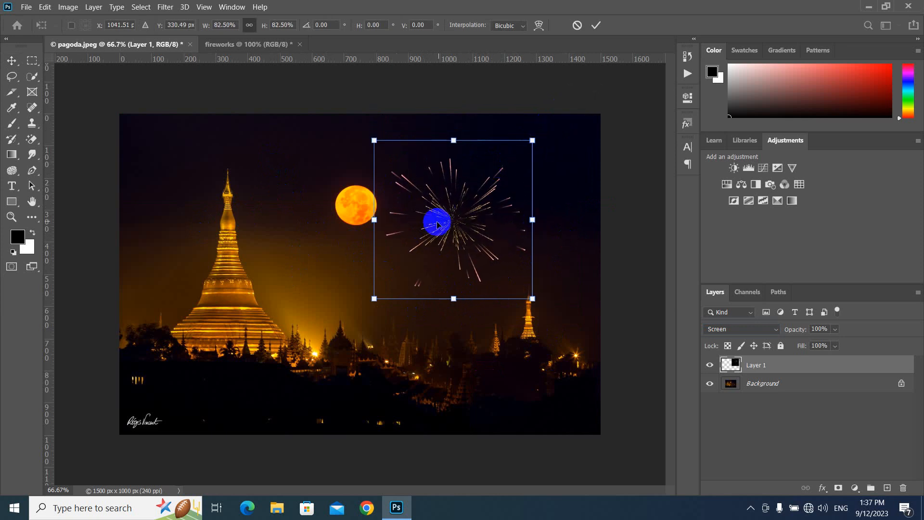
Step: Duplicate the firework burst to its lower right above the small pagoda and shrink the copy to a smaller burst
left_click_drag(435, 221, 531, 258)
key("Return")
key("ctrl+t")
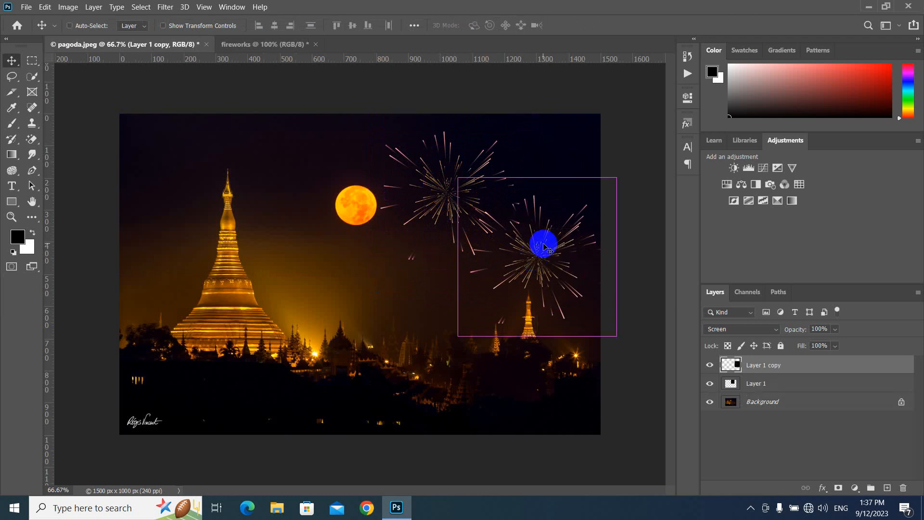
left_click_drag(615, 177, 549, 234)
key("Return")
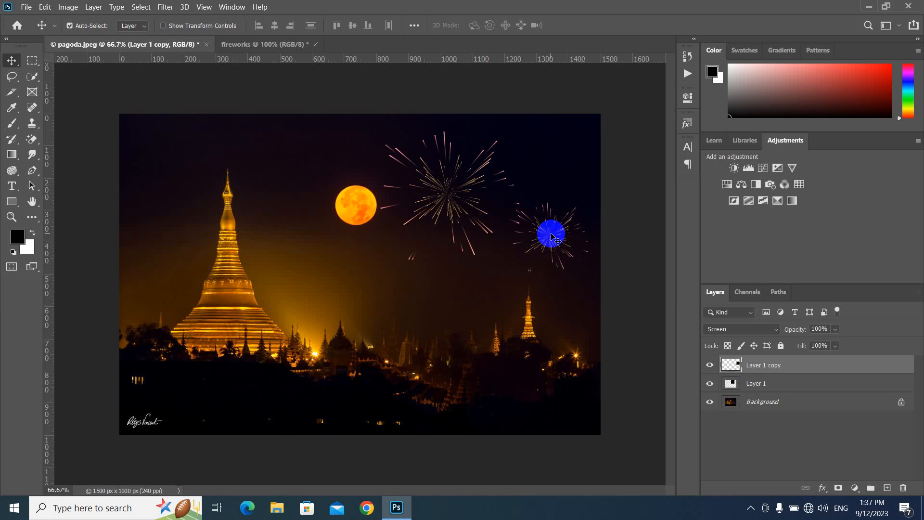
Step: Undo the flattening in the fireworks document to restore its gradient fill layer and save it on the computer as fireworks.psd
left_click(279, 46)
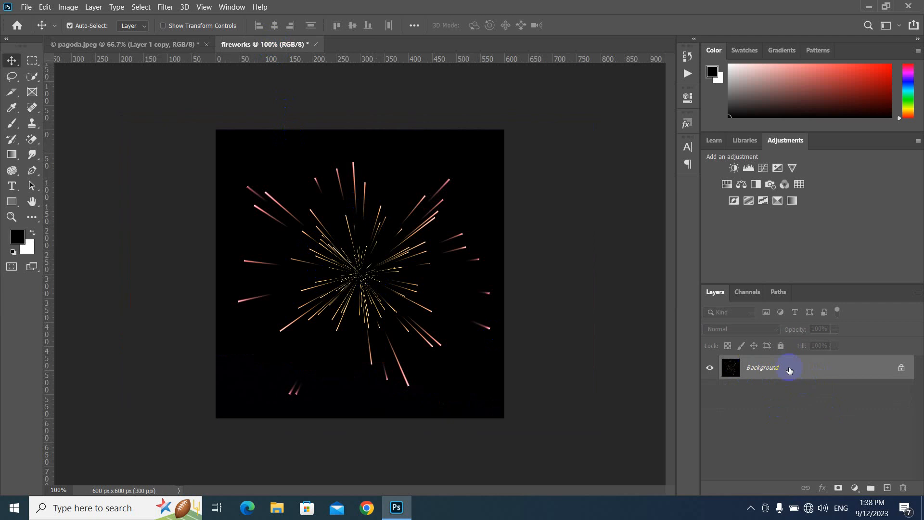
left_click_drag(764, 375, 764, 375)
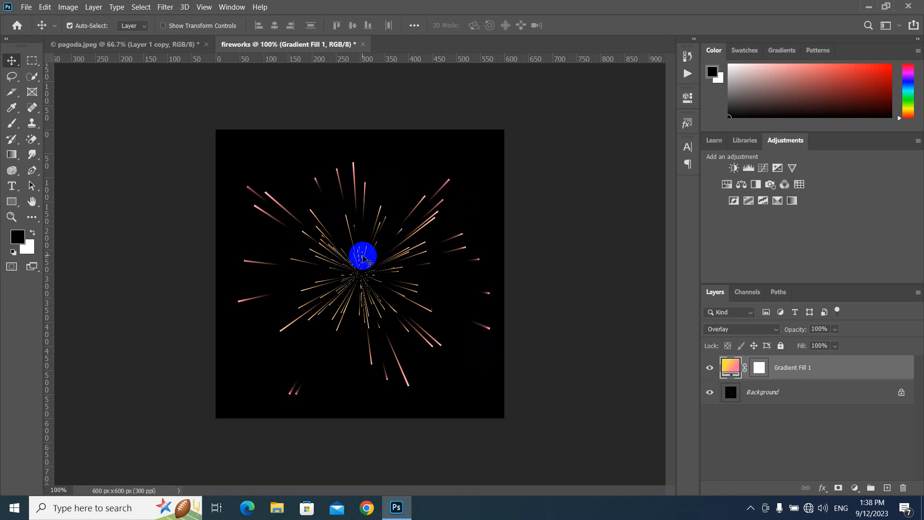
key("ctrl+s")
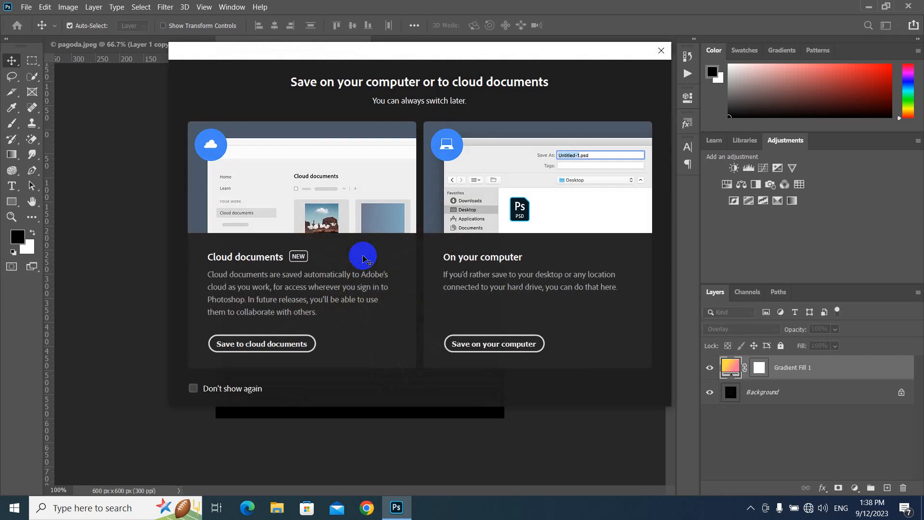
left_click(490, 344)
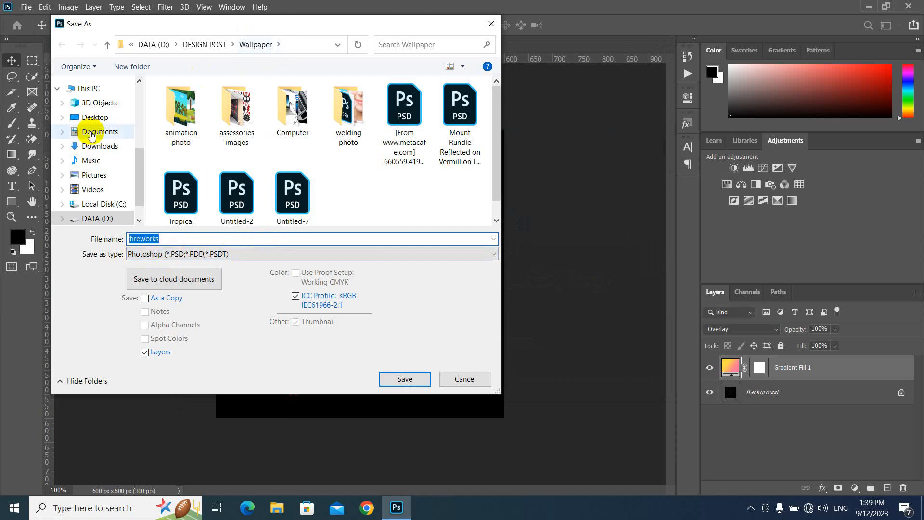
left_click(403, 378)
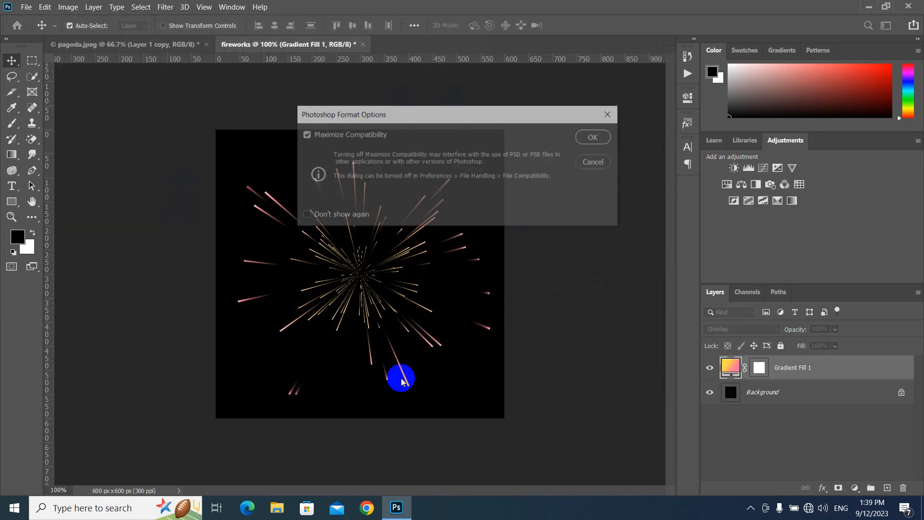
left_click(608, 136)
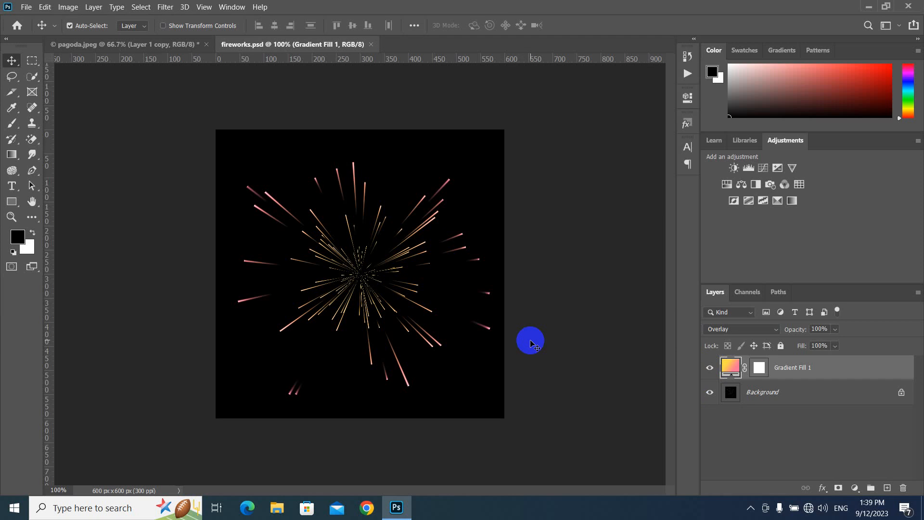
Step: Return to pagoda.jpeg and move the smaller firework burst slightly higher in the sky
key("ctrl+Tab")
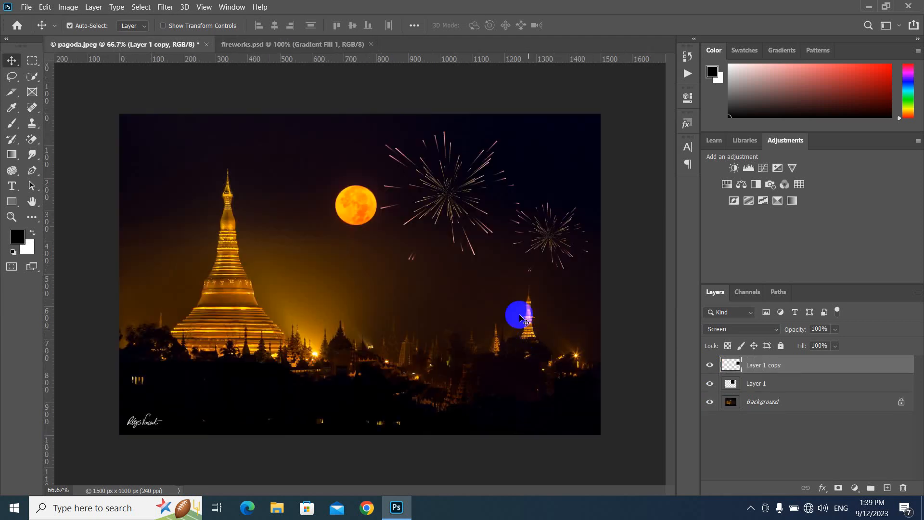
left_click_drag(547, 229, 550, 218)
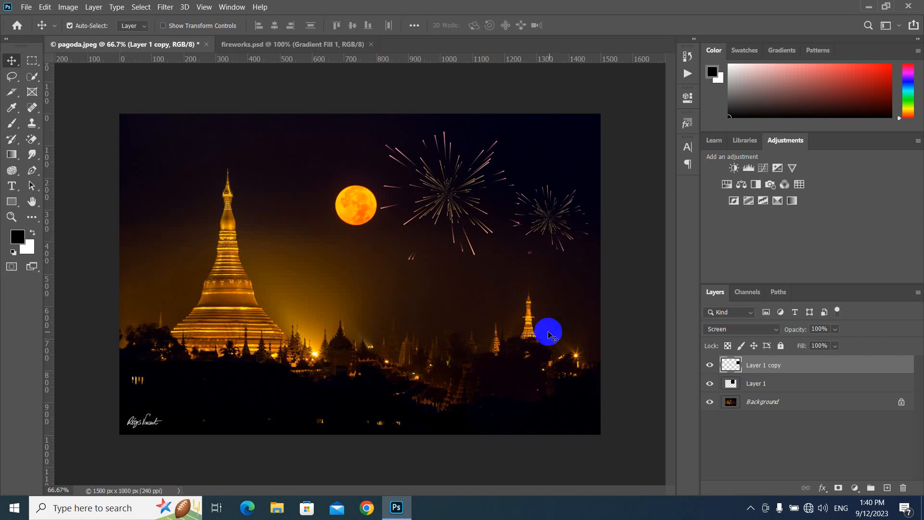
left_click(750, 507)
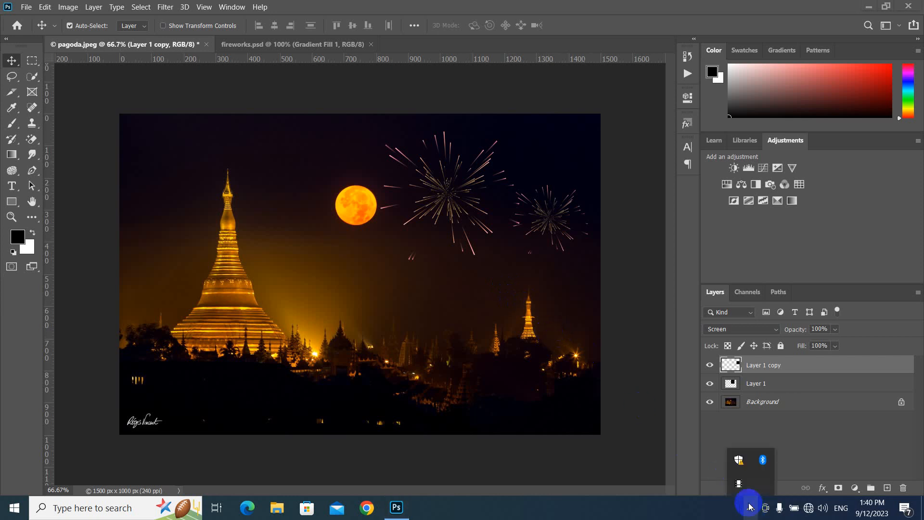